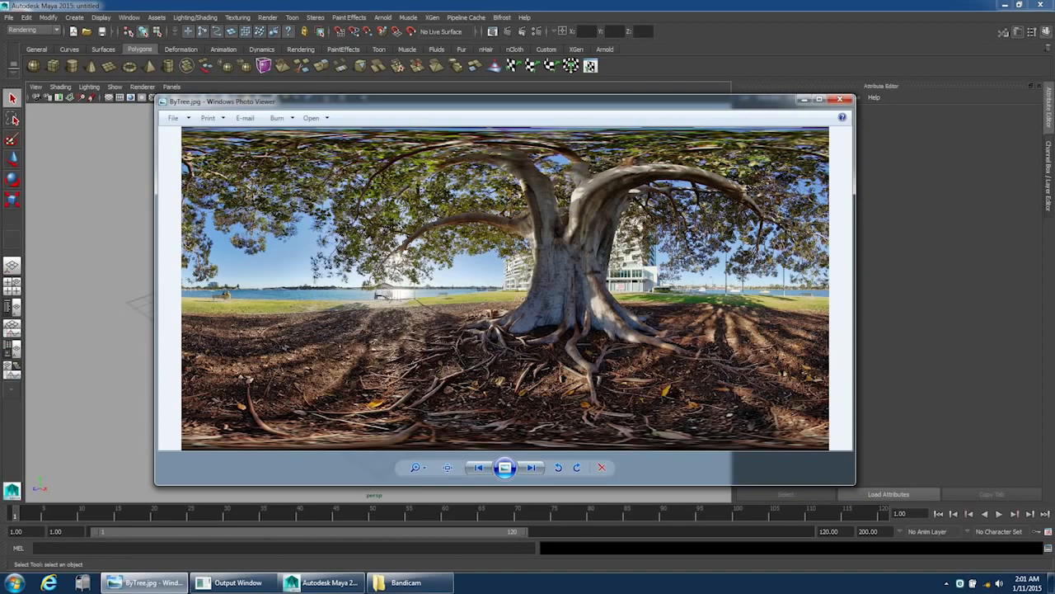
# Look at the ByTree.jpg panorama in Windows Photo Viewer and return to Maya.
pyautogui.click(145, 582)
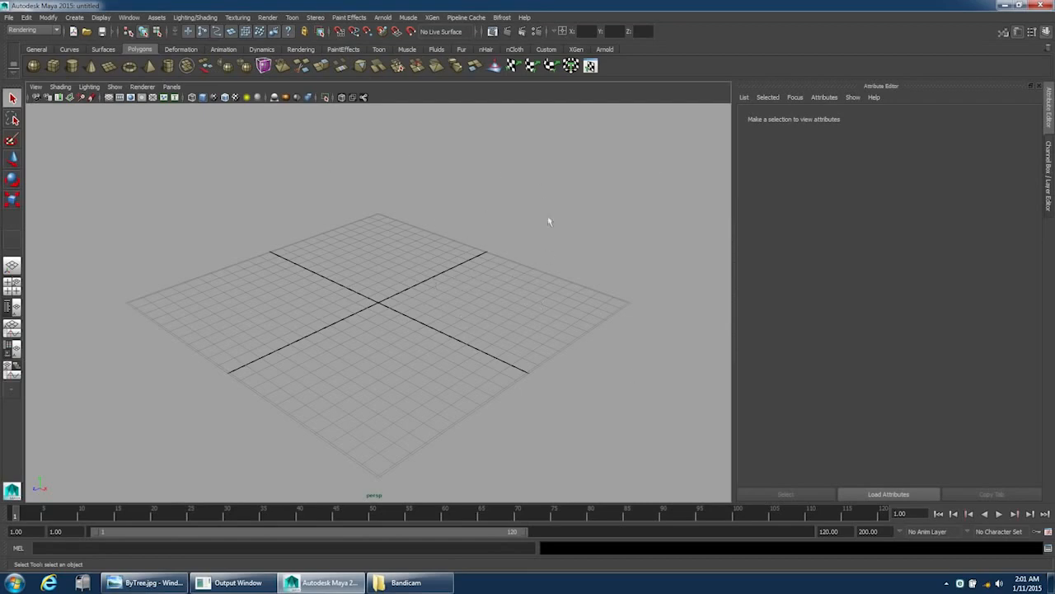
pyautogui.click(169, 581)
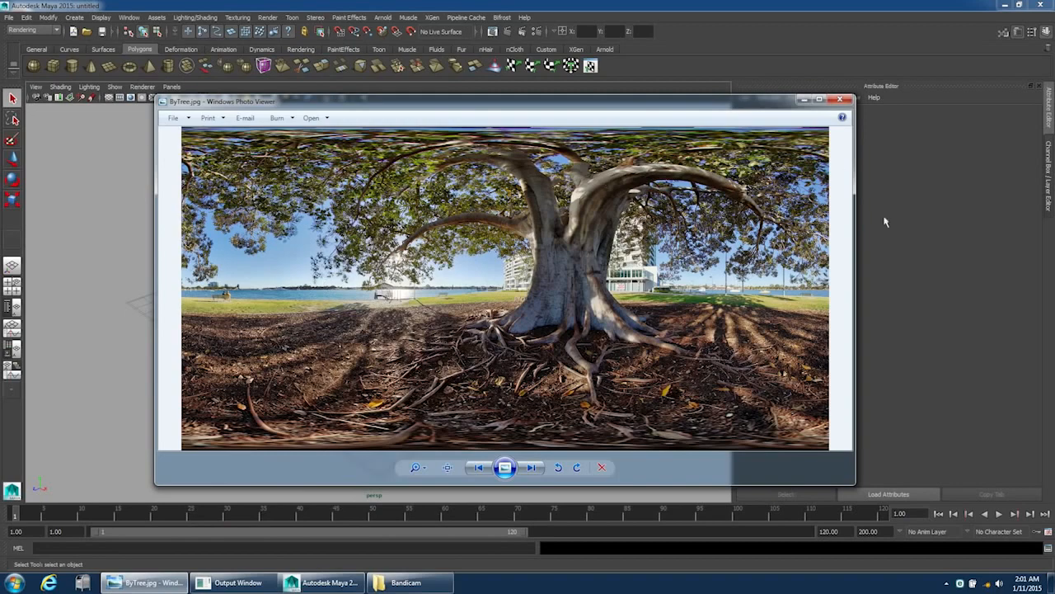
pyautogui.click(144, 582)
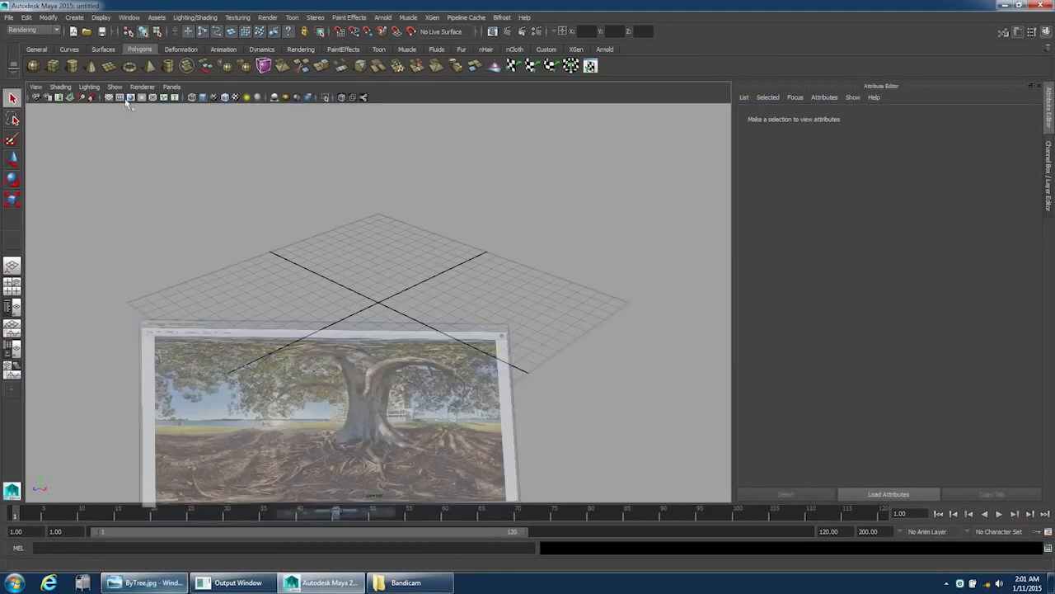
# Create a polygon sphere filling most of the grid and assign it a new Arnold aiStandard material.
pyautogui.click(33, 66)
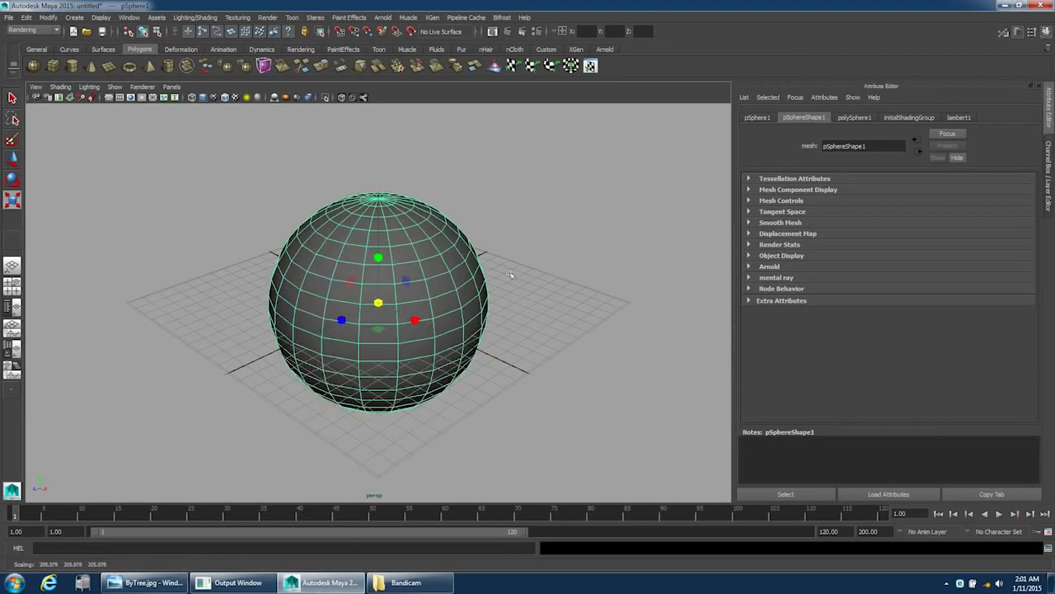
pyautogui.rightClick(384, 269)
pyautogui.click(422, 483)
pyautogui.click(443, 202)
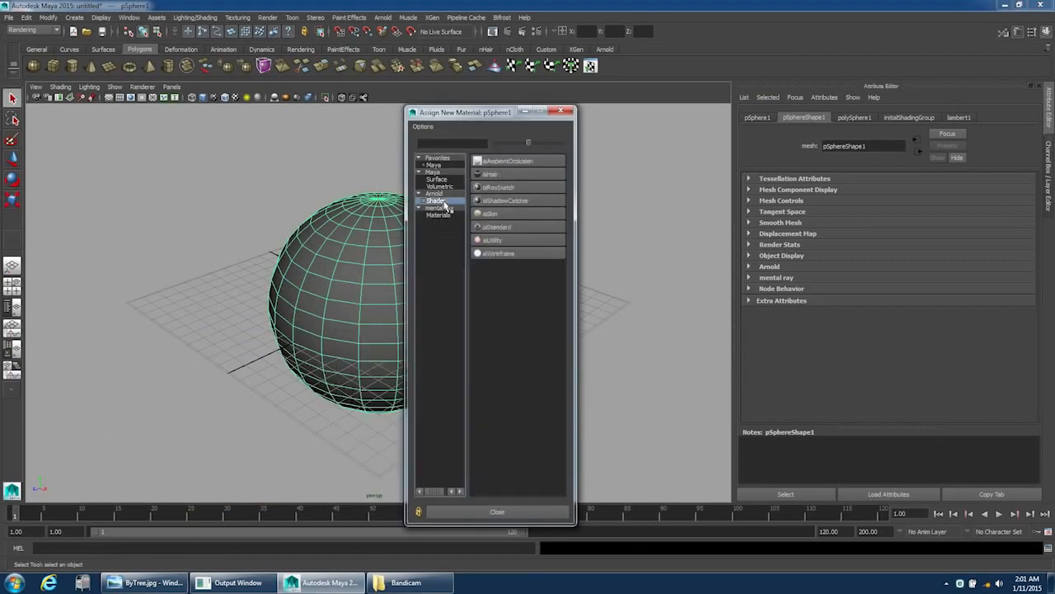
pyautogui.click(497, 227)
# Connect a File texture to the Emission Color of the sphere's aiStandard material.
pyautogui.scroll(-5, 982, 350)
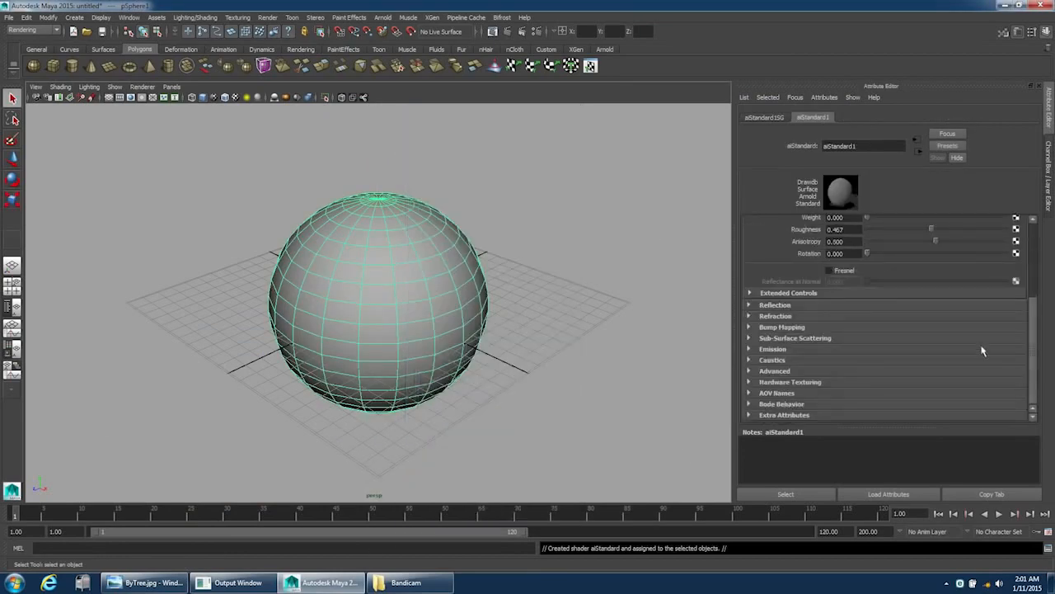
pyautogui.click(771, 349)
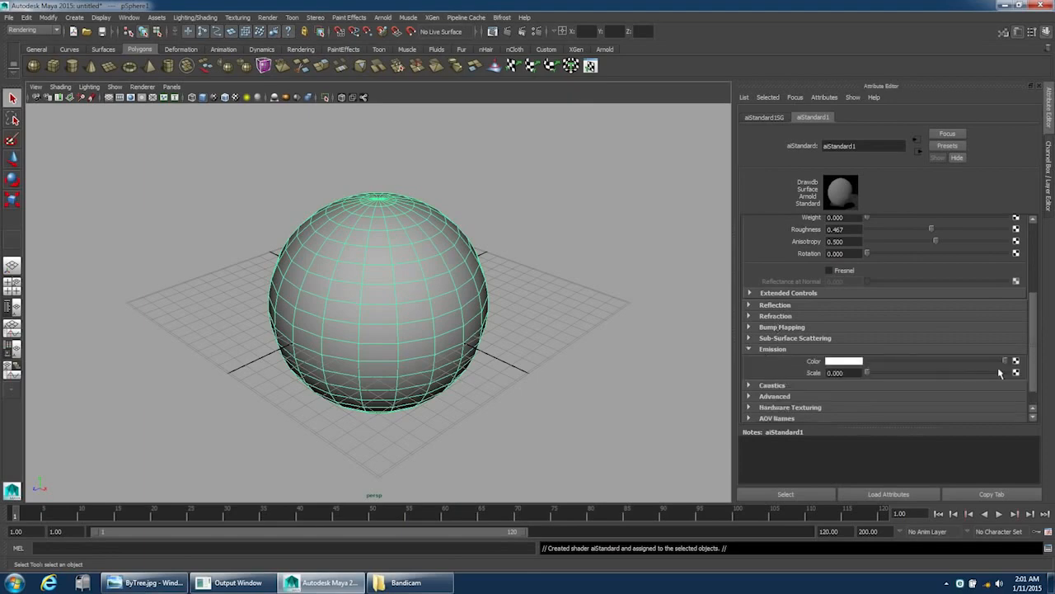
pyautogui.click(1015, 361)
pyautogui.click(422, 198)
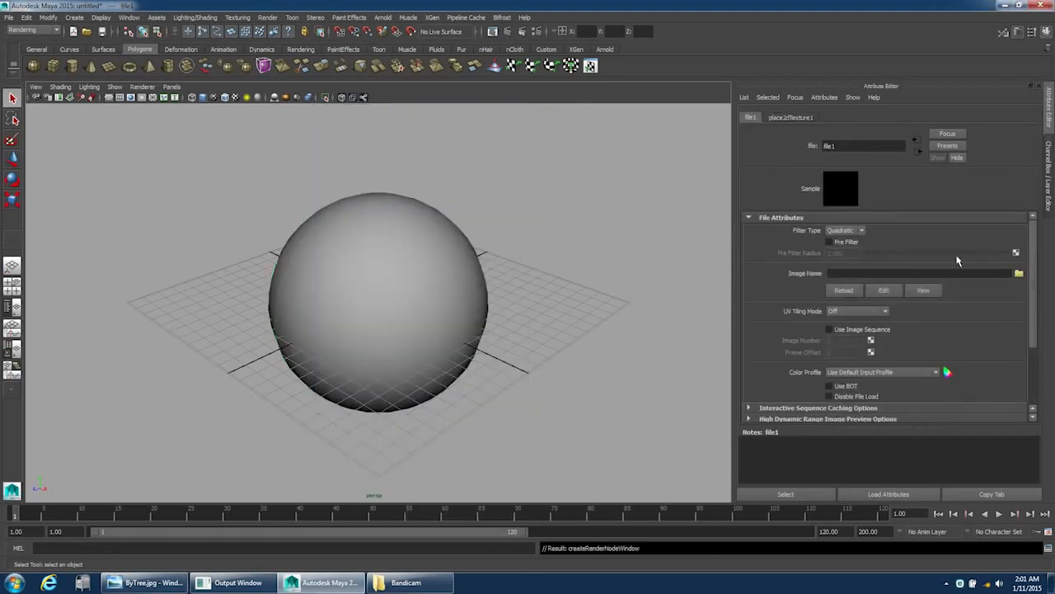
# Load the panorama image GardenMorning_b_0-HDR.jpg into the File texture.
pyautogui.click(1019, 274)
pyautogui.click(309, 176)
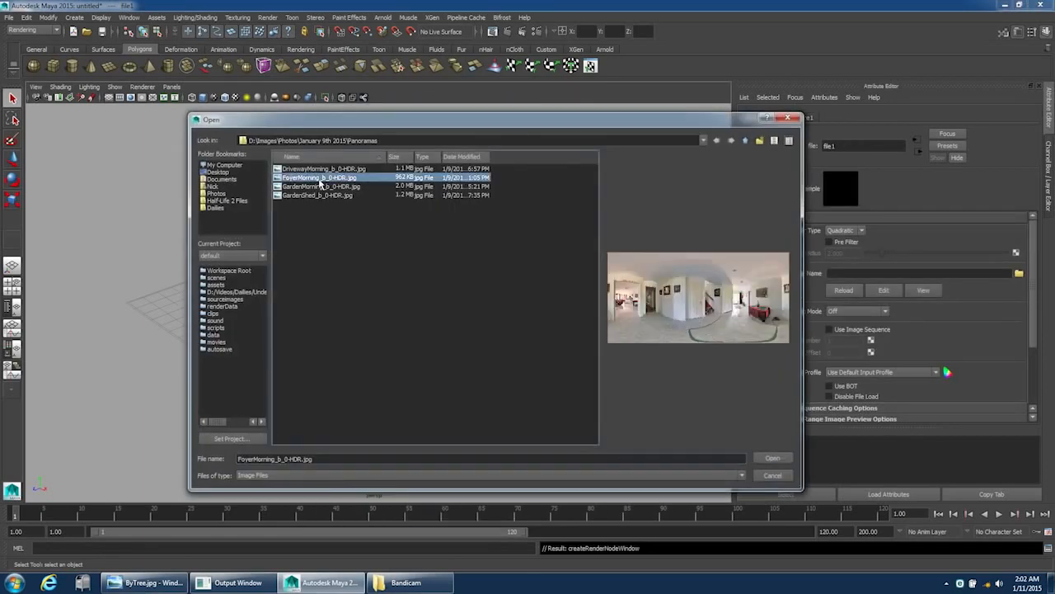
pyautogui.click(322, 186)
pyautogui.click(323, 195)
pyautogui.press('Up')
pyautogui.click(761, 459)
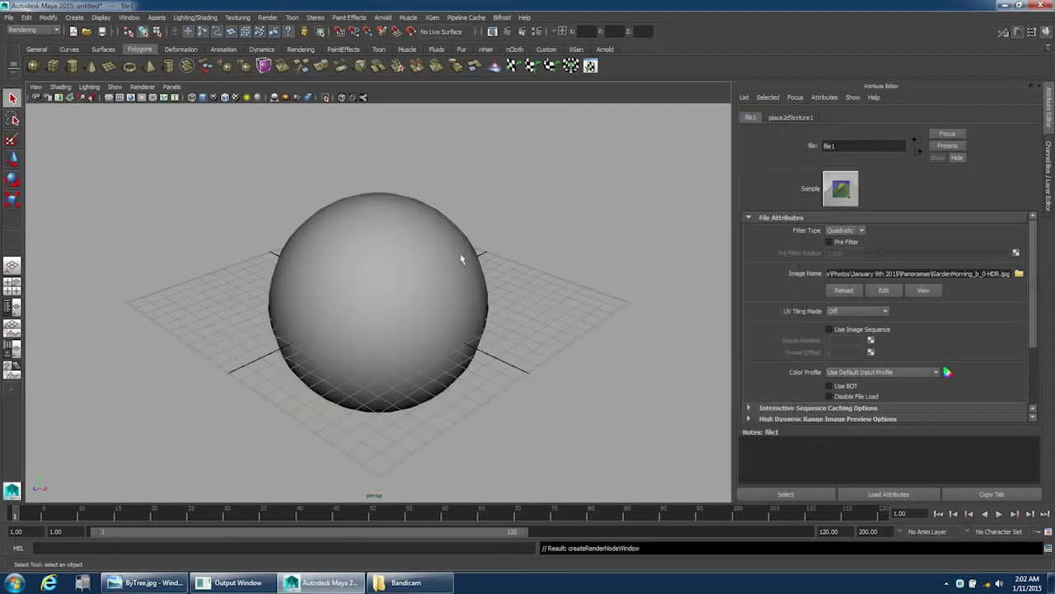
# Turn on textured display in the viewport and raise the Emission Scale of the sphere's material.
pyautogui.press('6')
pyautogui.click(500, 218)
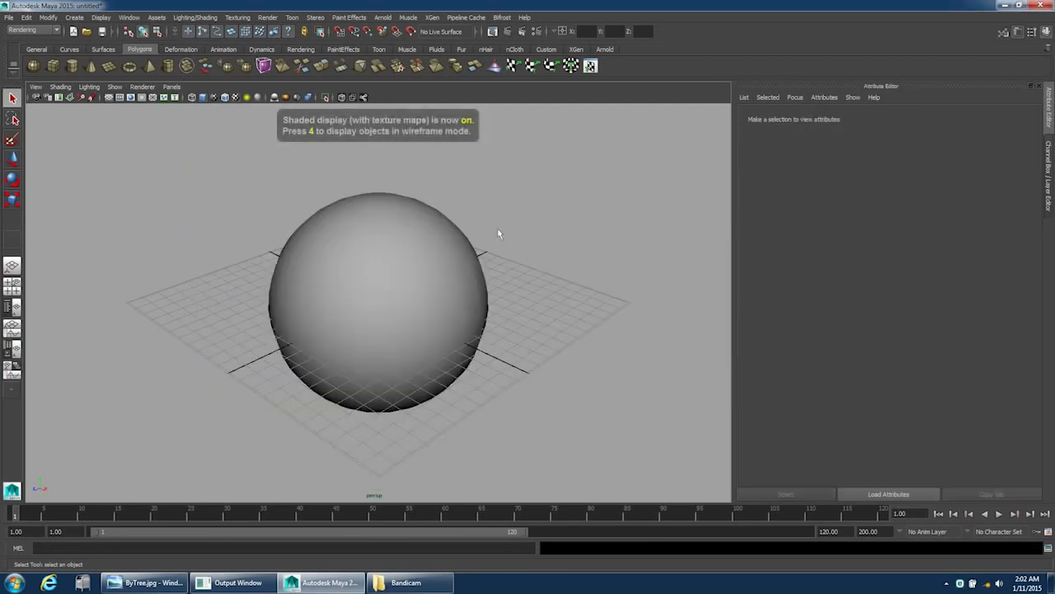
pyautogui.click(481, 241)
pyautogui.moveTo(478, 245); pyautogui.dragTo(467, 446, button='right')
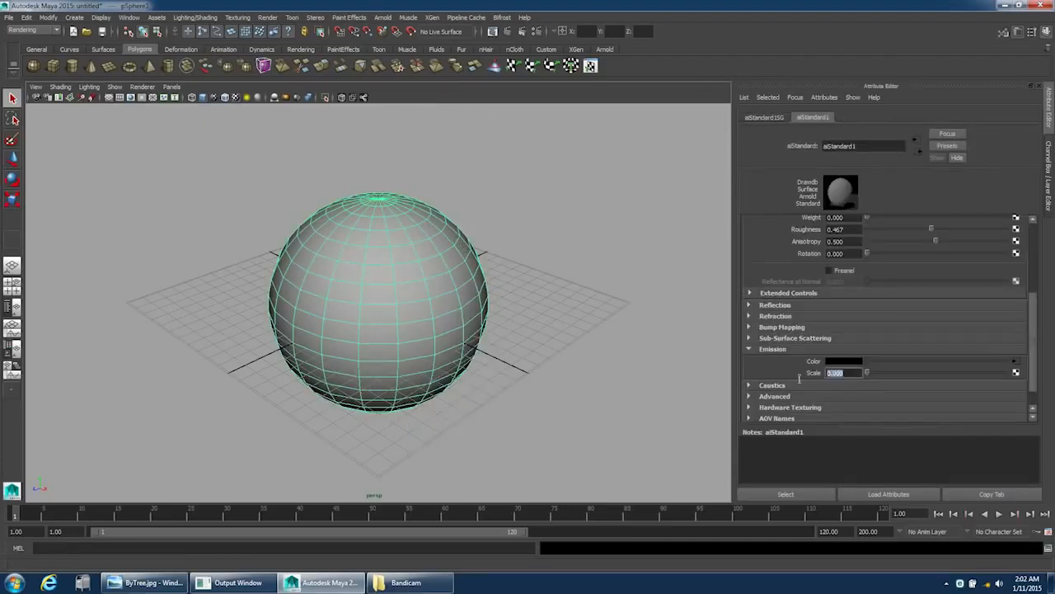
pyautogui.press('Return')
# Set the Diffuse Weight of the sphere's aiStandard material to 0.
pyautogui.scroll(5, 1040, 220)
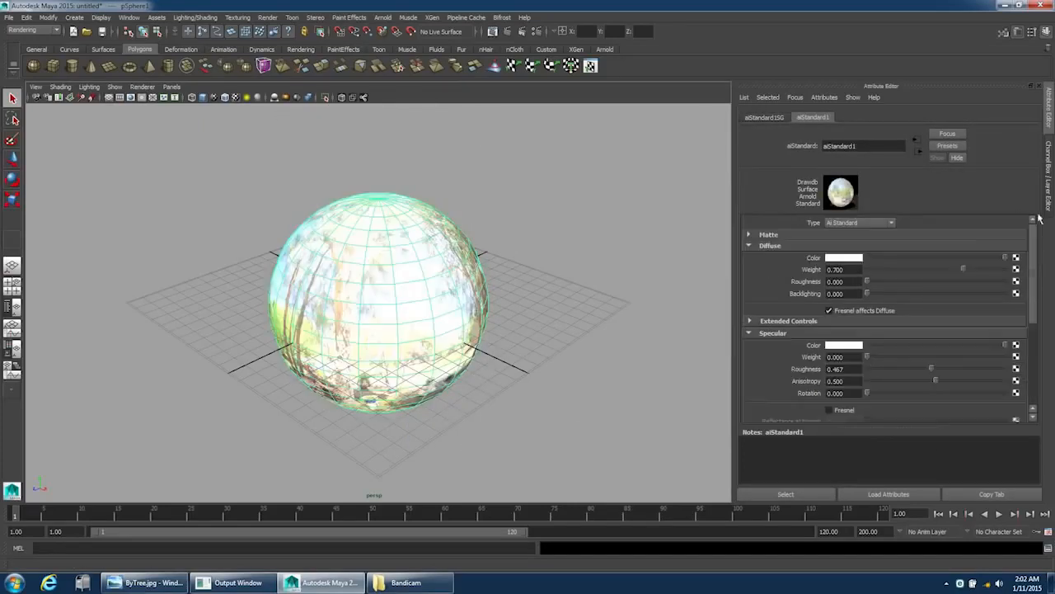
pyautogui.moveTo(804, 272); pyautogui.dragTo(746, 273)
pyautogui.write('0')
pyautogui.press('Return')
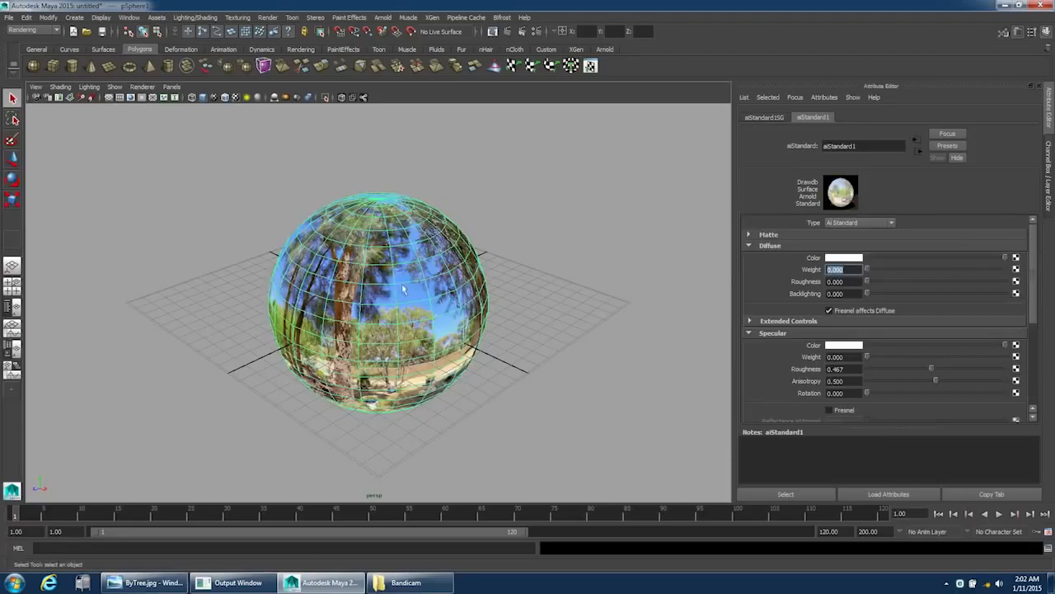
# Deselect the sphere, change the viewport background to black and hide the grid.
pyautogui.click(509, 244)
pyautogui.hotkey('alt', 'b')
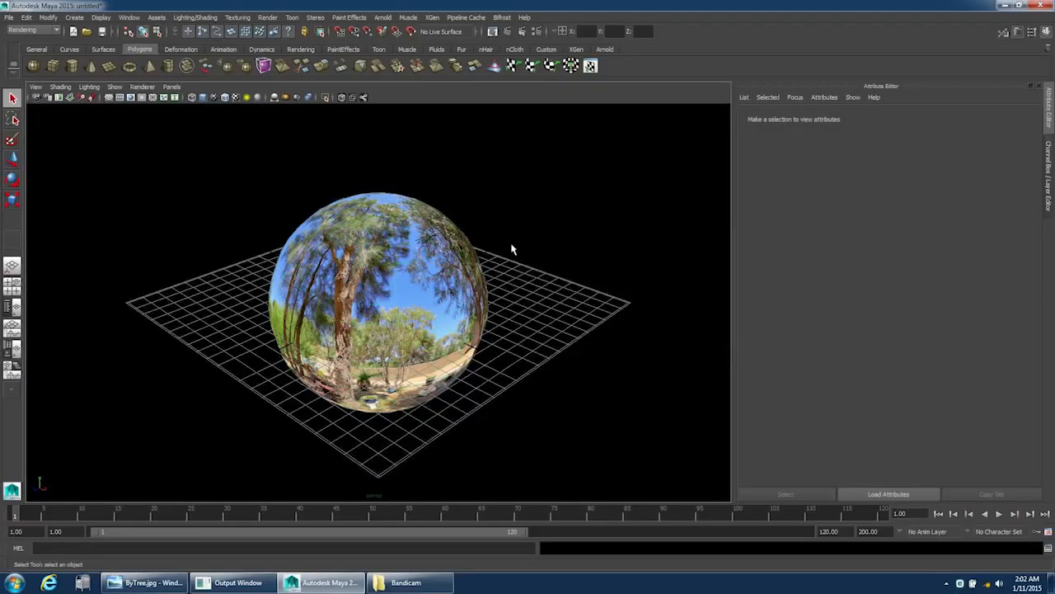
pyautogui.click(102, 18)
pyautogui.click(110, 33)
# Examine the panorama mapping from outside the sphere and from inside it, around the house balcony.
pyautogui.keyDown('alt'); pyautogui.moveTo(488, 271); pyautogui.dragTo(481, 265); pyautogui.keyUp('alt')
pyautogui.scroll(3, 464, 268)
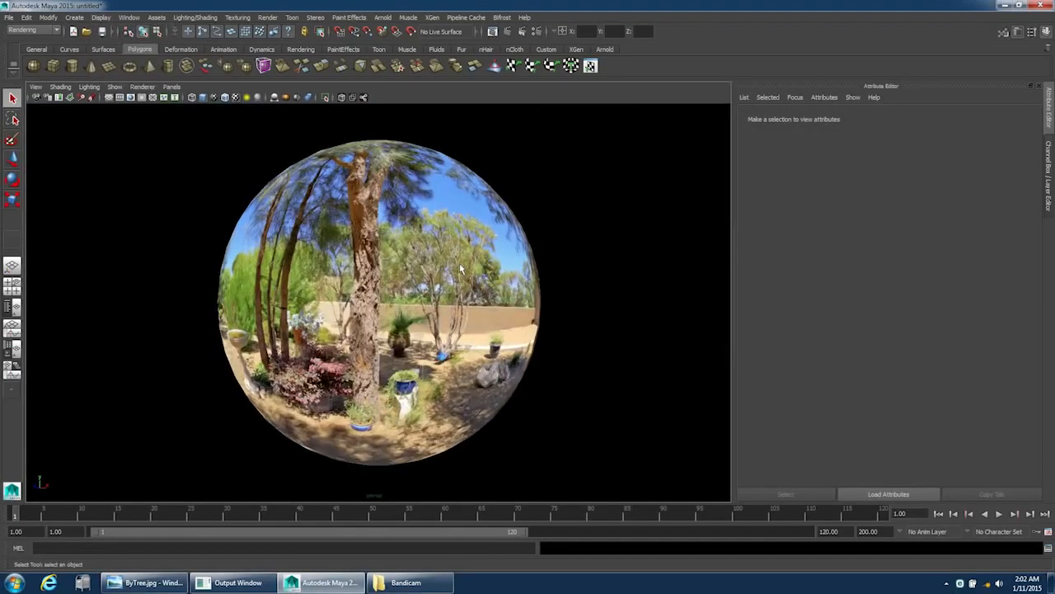
pyautogui.scroll(-2, 460, 269)
pyautogui.click(460, 269)
pyautogui.scroll(5, 479, 271)
pyautogui.scroll(-3, 522, 293)
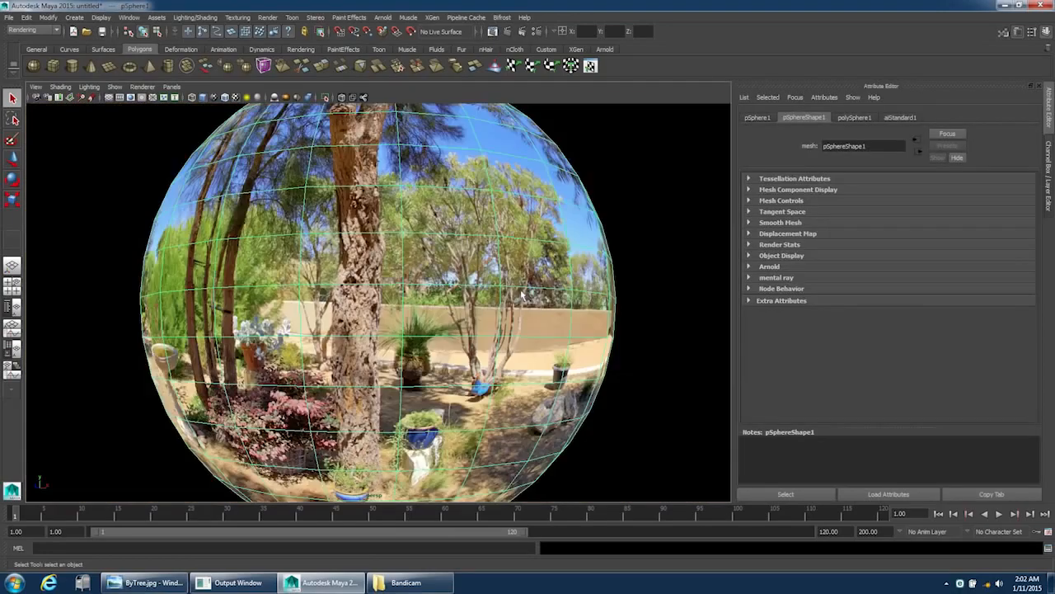
pyautogui.click(628, 240)
pyautogui.scroll(4, 503, 309)
pyautogui.keyDown('alt'); pyautogui.moveTo(505, 313); pyautogui.dragTo(399, 341); pyautogui.keyUp('alt')
pyautogui.keyDown('alt'); pyautogui.moveTo(387, 299); pyautogui.dragTo(373, 270); pyautogui.keyUp('alt')
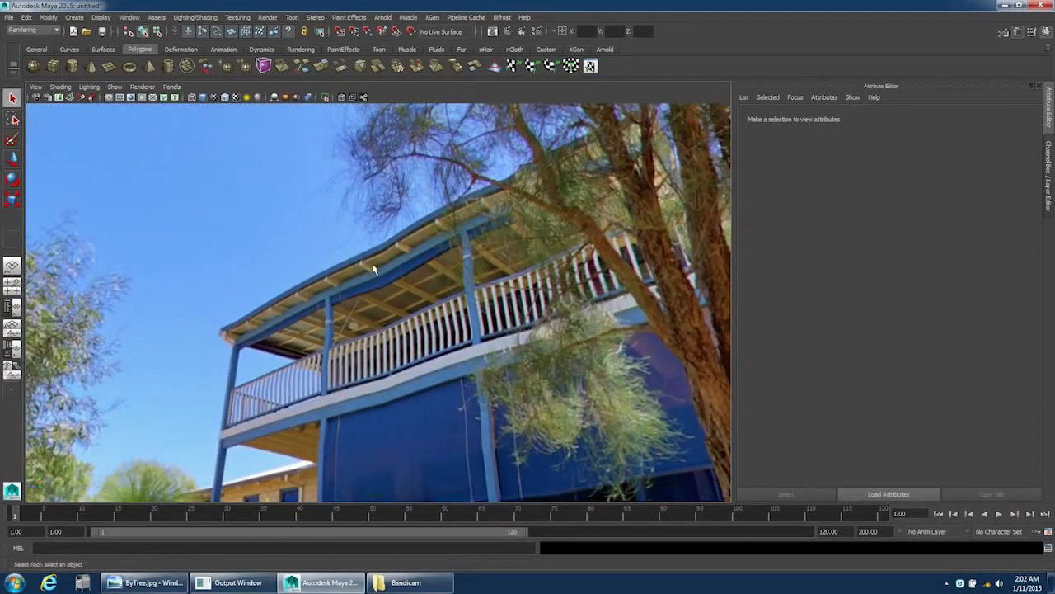
# Turn on smooth mesh preview for the sphere, comparing it with the unsmoothed display, and deselect it.
pyautogui.click(368, 274)
pyautogui.press('3')
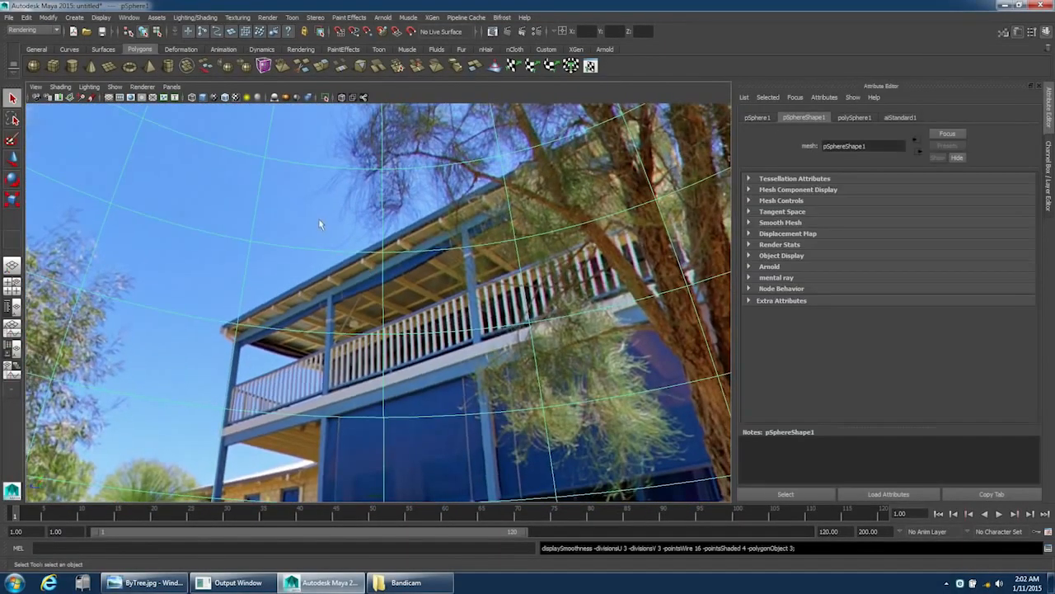
pyautogui.press('1')
pyautogui.press('3')
pyautogui.click(28, 17)
pyautogui.click(77, 197)
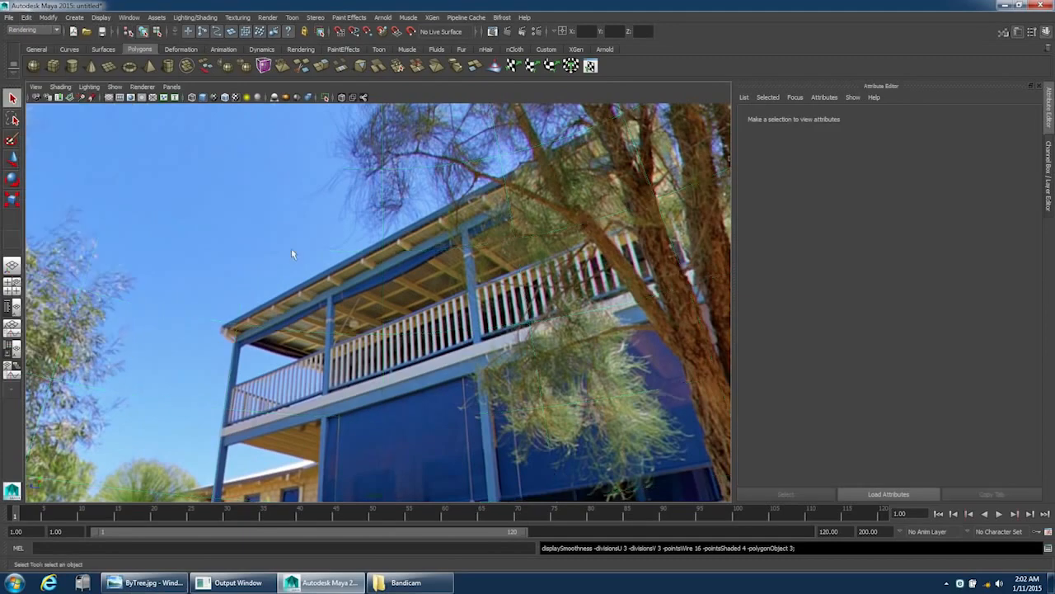
# Select the panorama sphere and open its UVs in the UV Texture Editor.
pyautogui.keyDown('alt'); pyautogui.moveTo(291, 254); pyautogui.dragTo(401, 274); pyautogui.keyUp('alt')
pyautogui.scroll(-10, 400, 261)
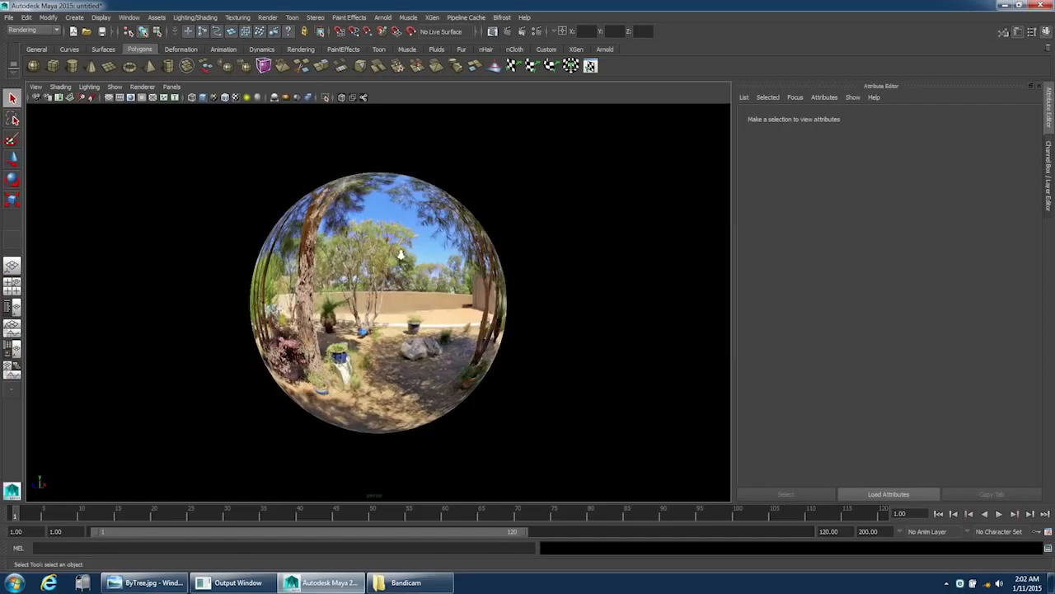
pyautogui.scroll(10, 401, 261)
pyautogui.keyDown('alt'); pyautogui.moveTo(401, 260); pyautogui.dragTo(457, 225); pyautogui.keyUp('alt')
pyautogui.scroll(-10, 433, 266)
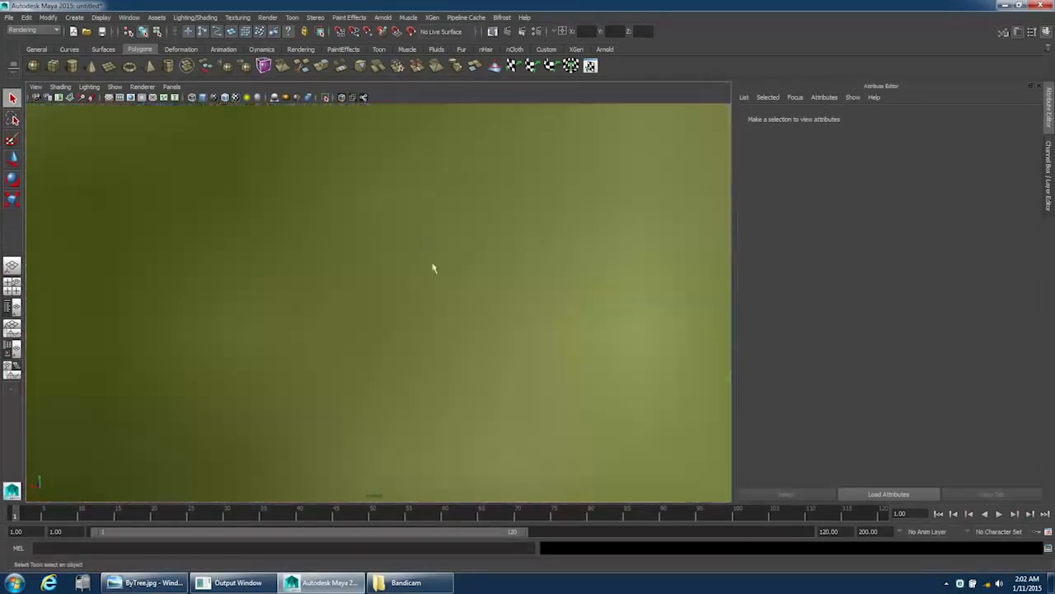
pyautogui.click(434, 266)
pyautogui.click(130, 18)
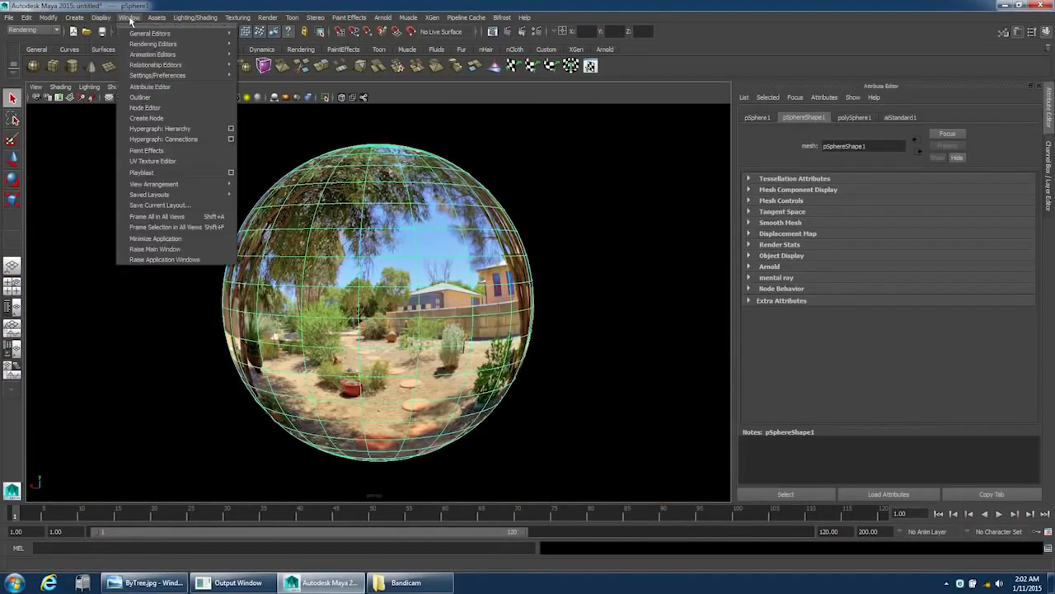
pyautogui.click(169, 161)
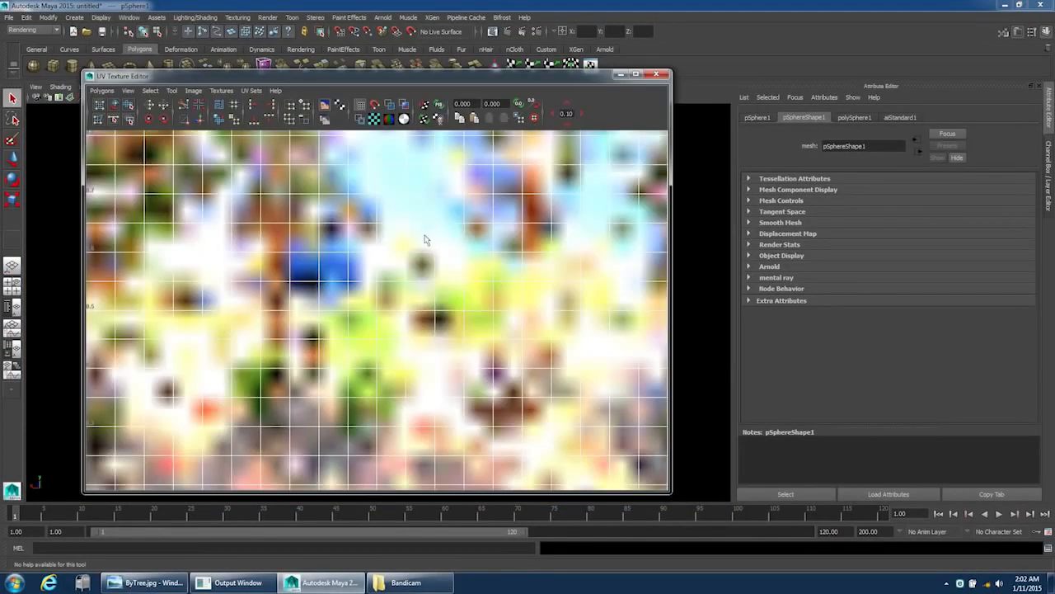
# Flip all of the sphere's UVs horizontally, close the UV Texture Editor and return to object selection.
pyautogui.moveTo(424, 236); pyautogui.dragTo(461, 235, button='right')
pyautogui.scroll(-6, 459, 236)
pyautogui.moveTo(251, 186); pyautogui.dragTo(445, 396)
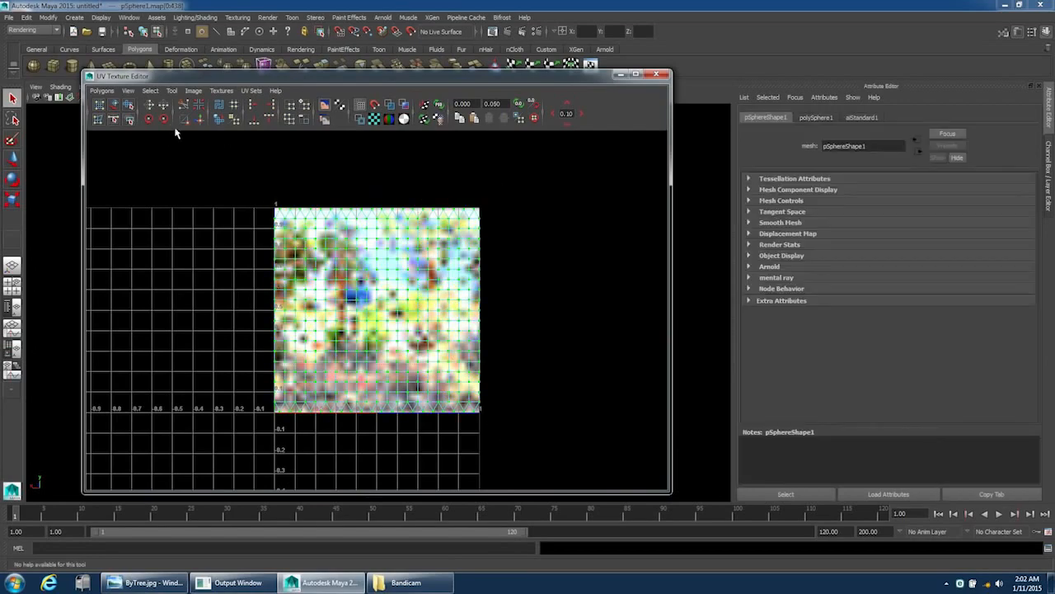
pyautogui.click(103, 89)
pyautogui.click(144, 202)
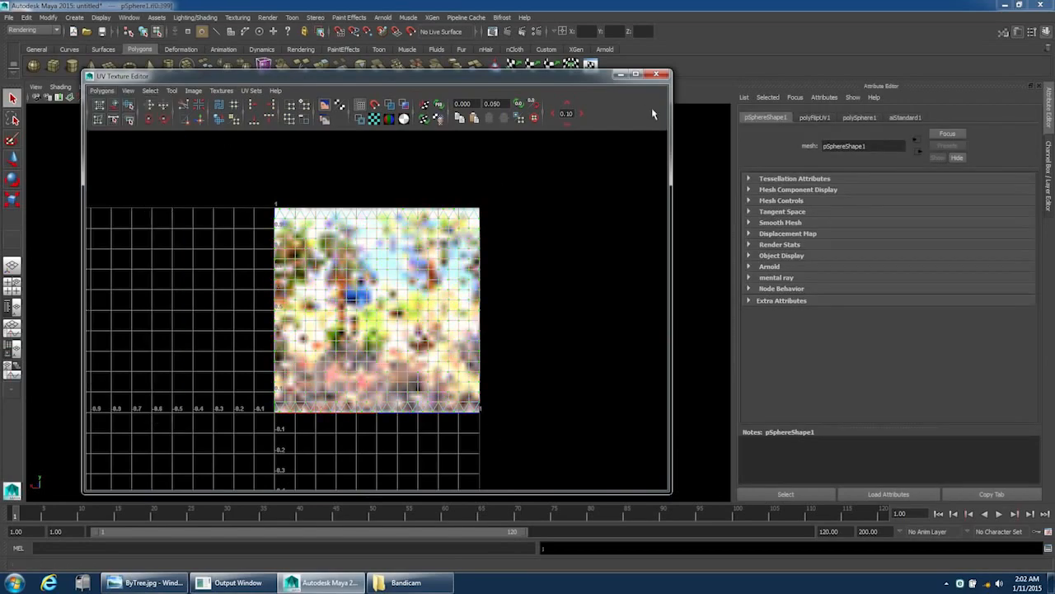
pyautogui.click(656, 74)
pyautogui.moveTo(436, 275); pyautogui.dragTo(560, 199, button='right')
pyautogui.press('F8')
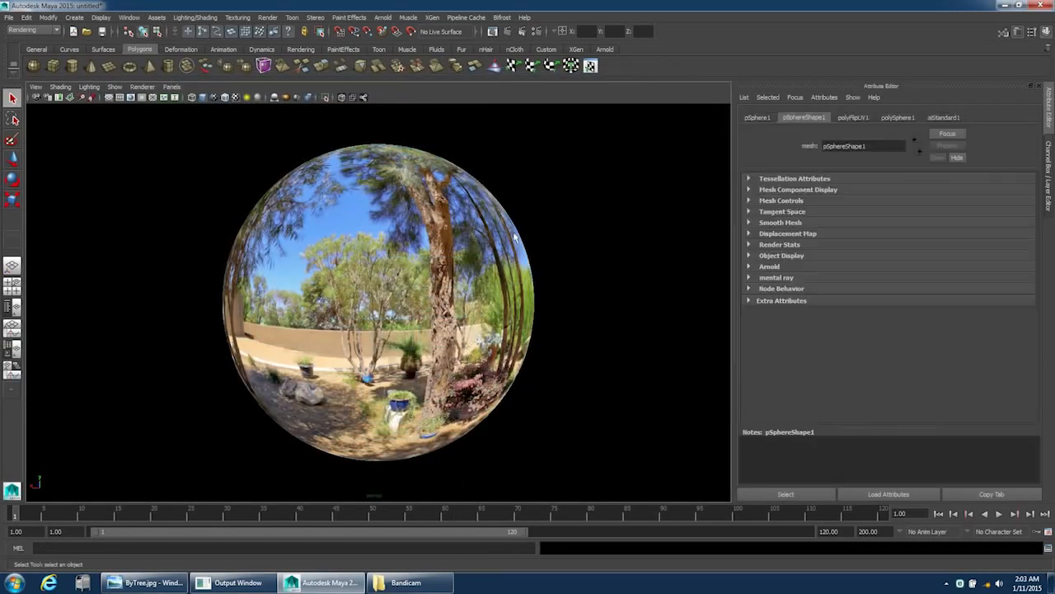
# Move the camera inside the sphere and look around the flipped garden panorama.
pyautogui.scroll(6, 534, 248)
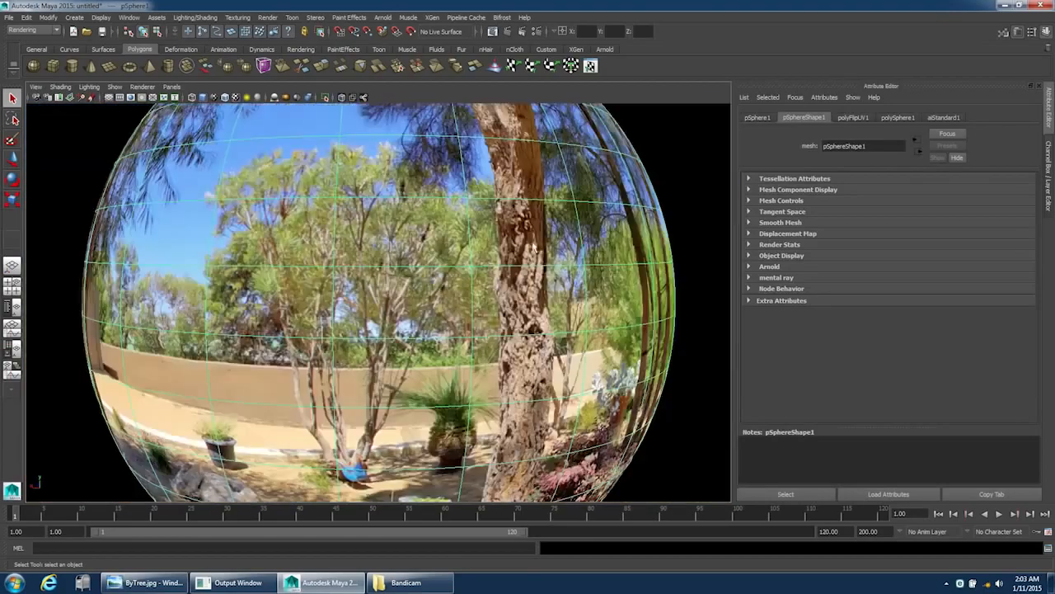
pyautogui.scroll(-6, 636, 214)
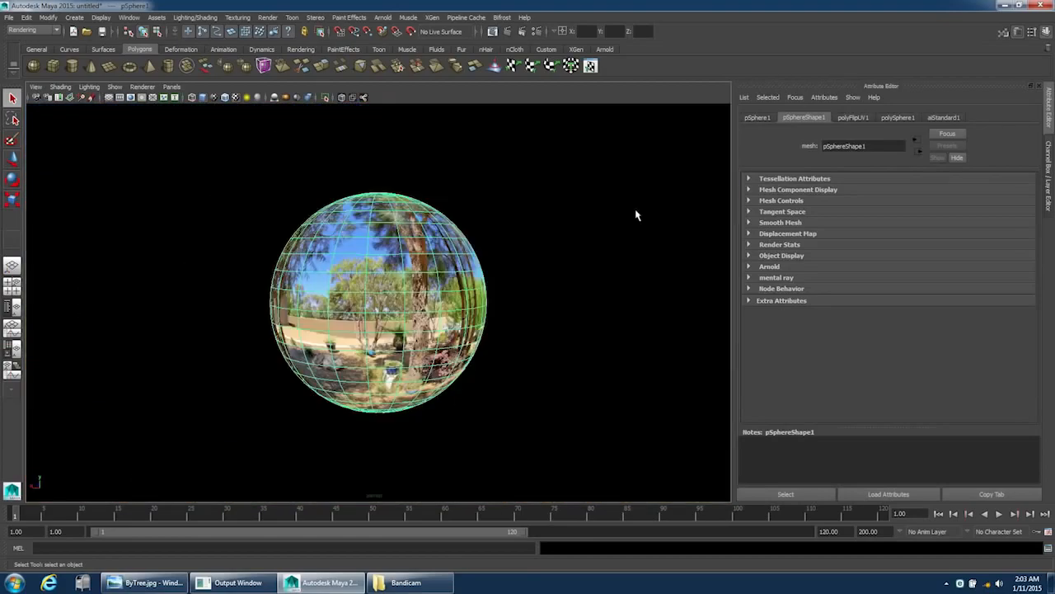
pyautogui.click(636, 214)
pyautogui.scroll(8, 527, 263)
pyautogui.keyDown('alt'); pyautogui.moveTo(528, 263); pyautogui.dragTo(456, 282); pyautogui.keyUp('alt')
pyautogui.keyDown('alt'); pyautogui.moveTo(528, 239); pyautogui.dragTo(568, 237); pyautogui.keyUp('alt')
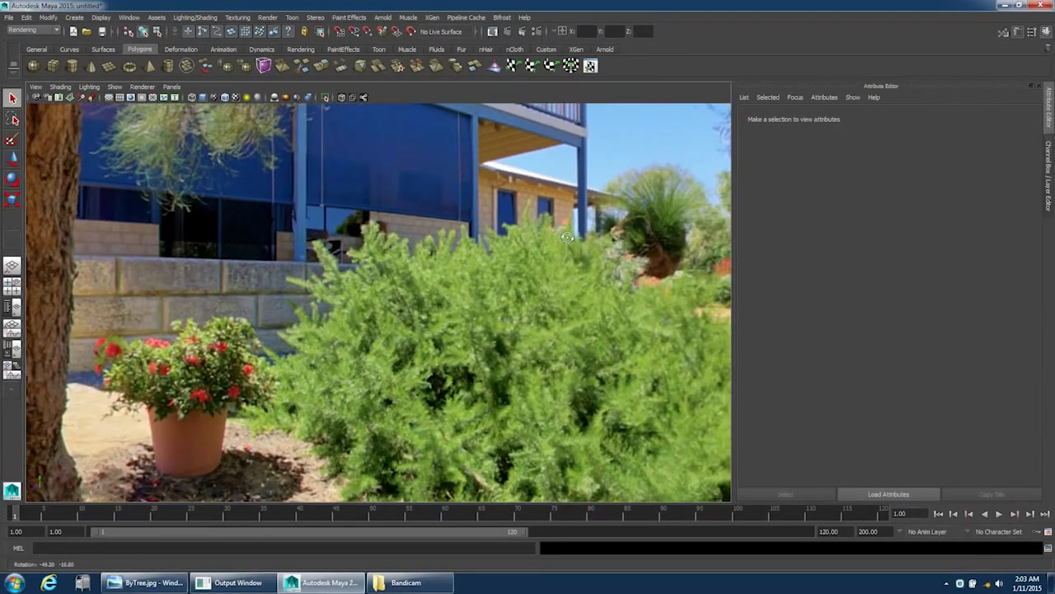
# Set the render image size to 1280 by 1280 pixels in the Render Settings.
pyautogui.click(537, 31)
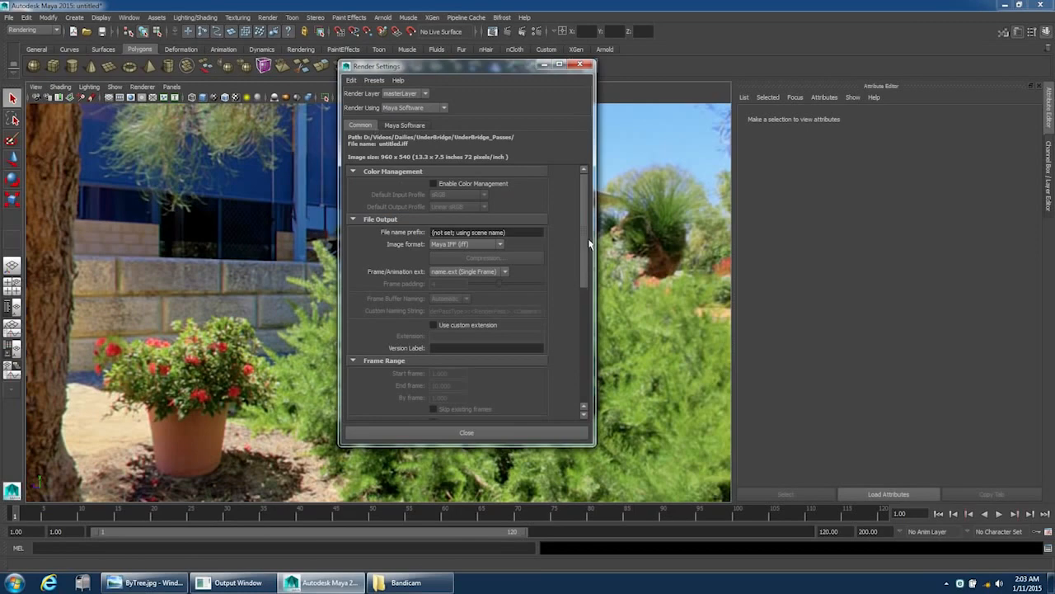
pyautogui.scroll(-5, 456, 303)
pyautogui.write('1280')
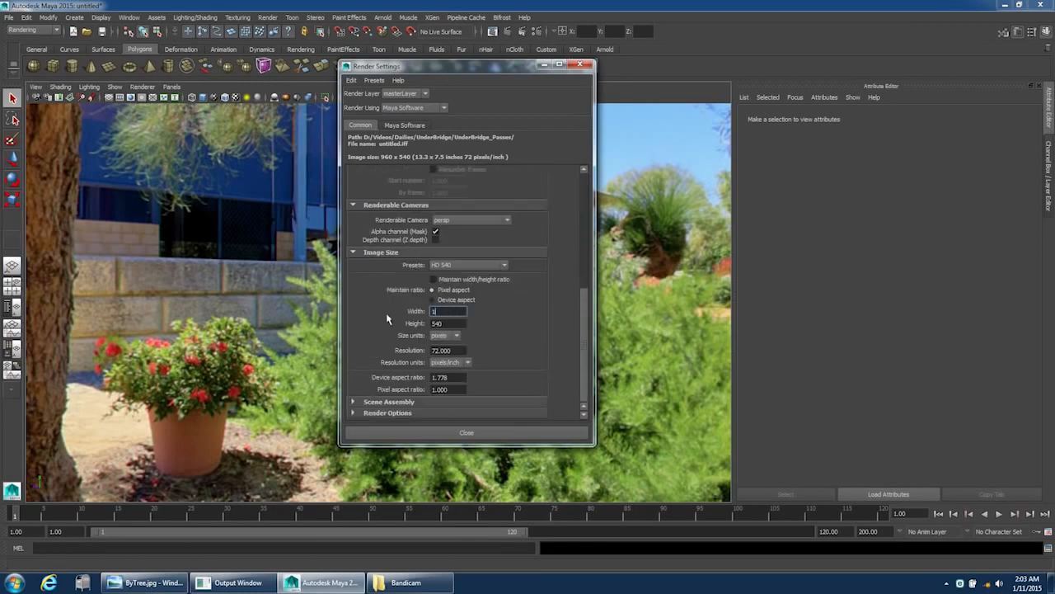
pyautogui.press('Tab')
pyautogui.write('1280')
pyautogui.press('Tab')
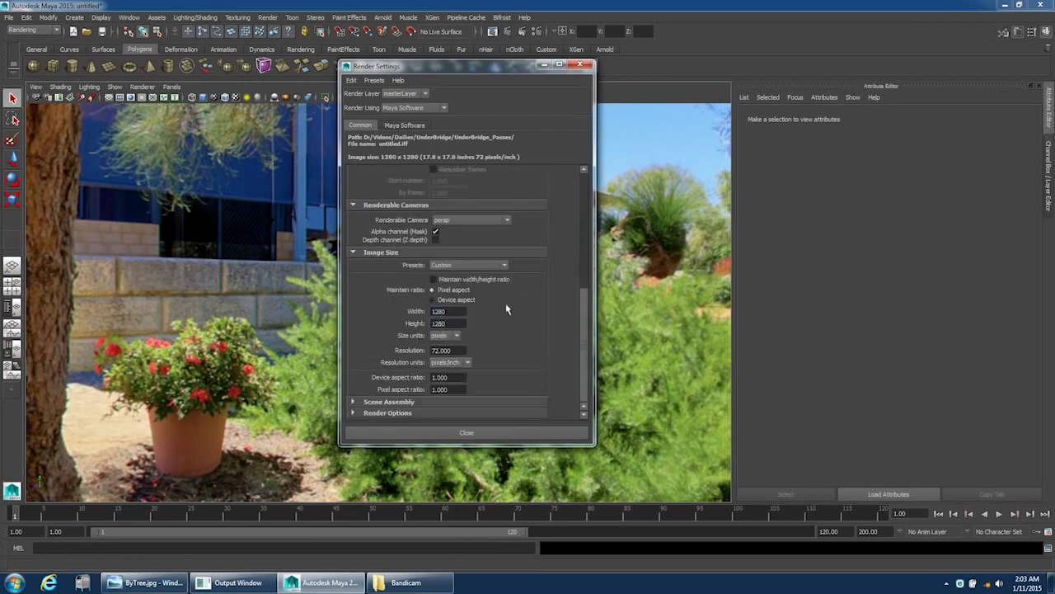
pyautogui.click(467, 432)
# Turn on the Resolution Gate and the Overscan fit in the perspective camera's view settings.
pyautogui.click(37, 86)
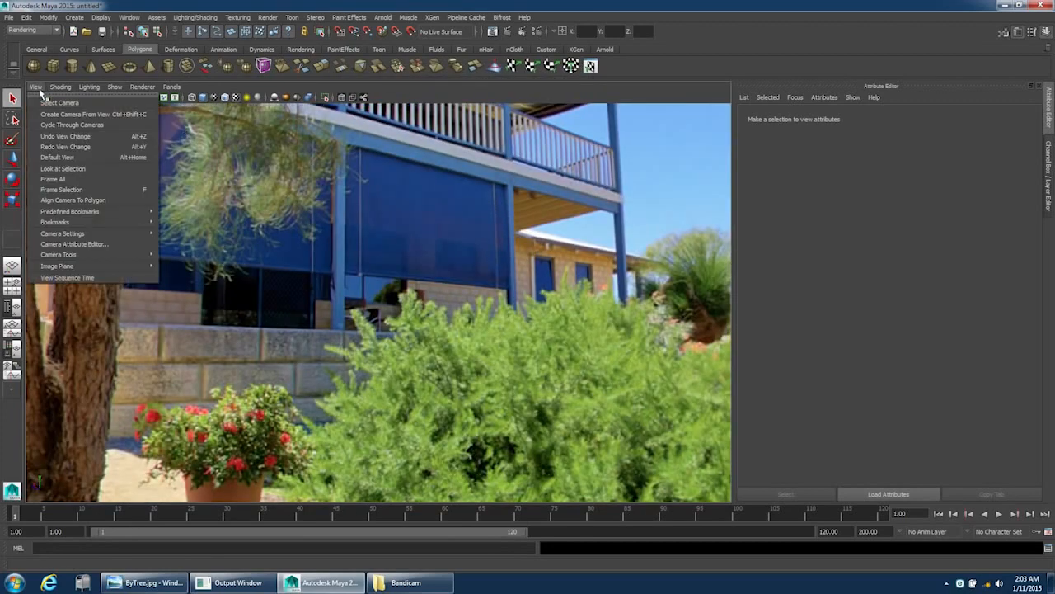
pyautogui.moveTo(128, 235)
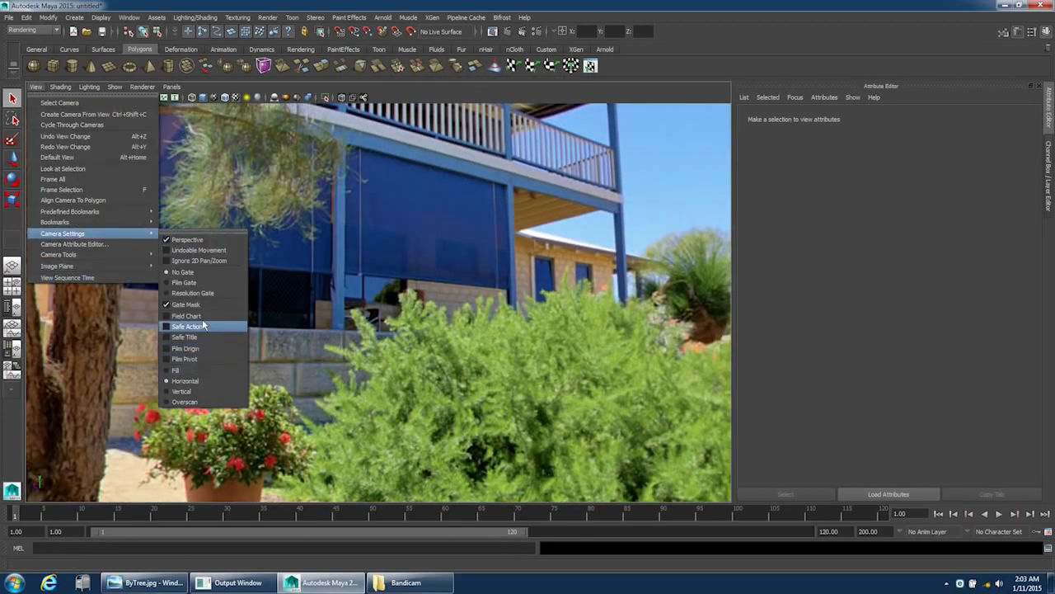
pyautogui.click(203, 294)
pyautogui.click(36, 86)
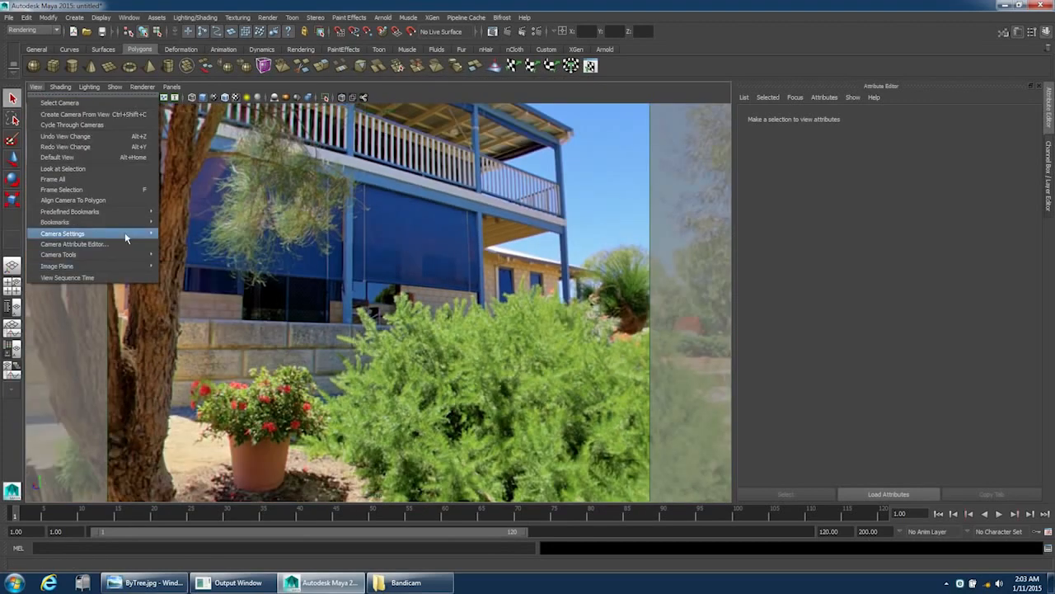
pyautogui.moveTo(124, 232)
pyautogui.click(237, 403)
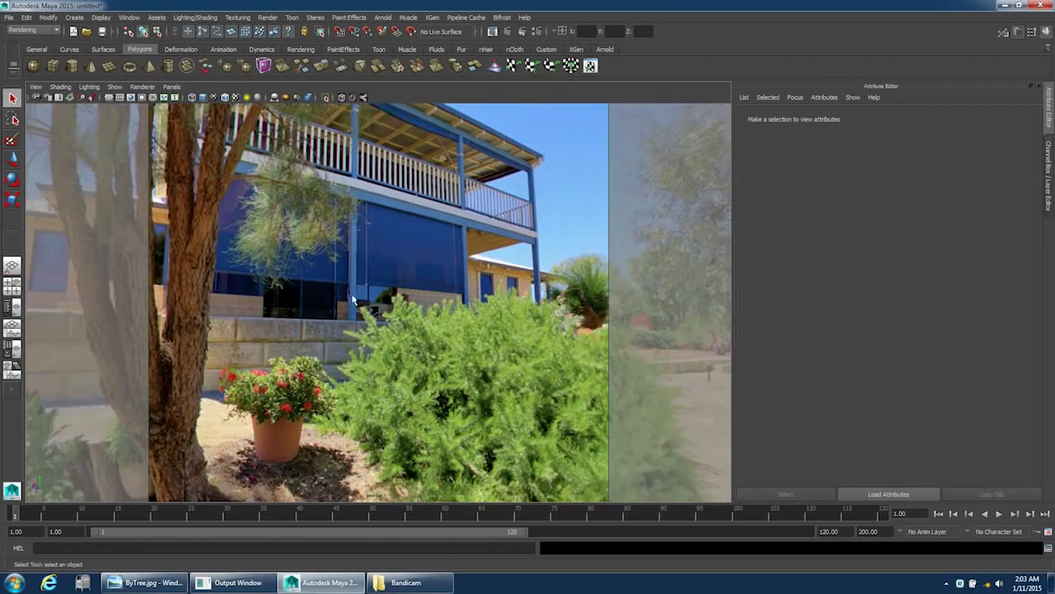
# Set the perspective camera's focal length to 16 and look around the garden panorama.
pyautogui.keyDown('alt'); pyautogui.moveTo(353, 297); pyautogui.dragTo(374, 307); pyautogui.keyUp('alt')
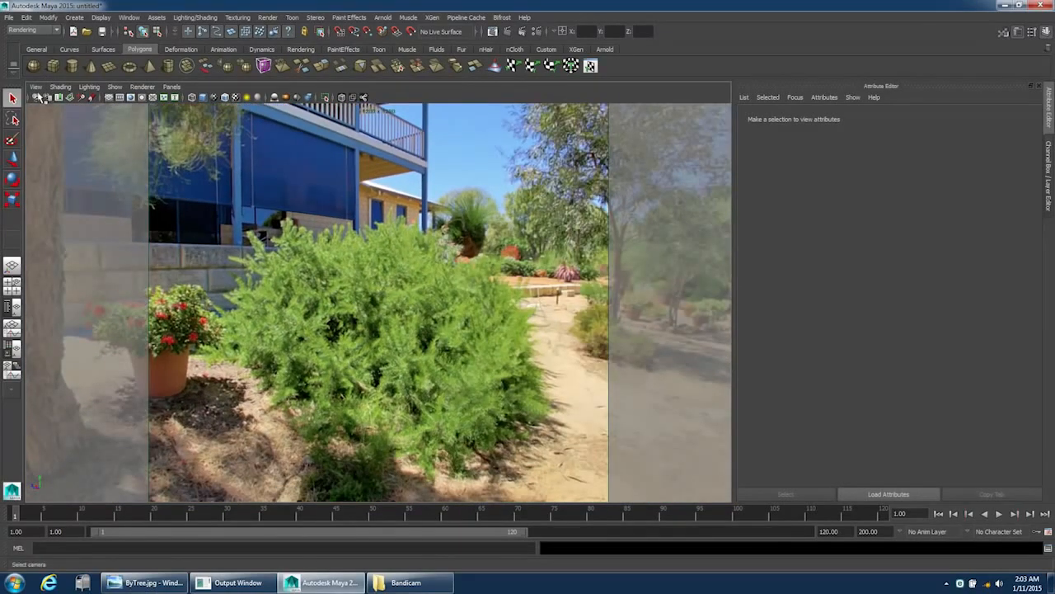
pyautogui.click(38, 97)
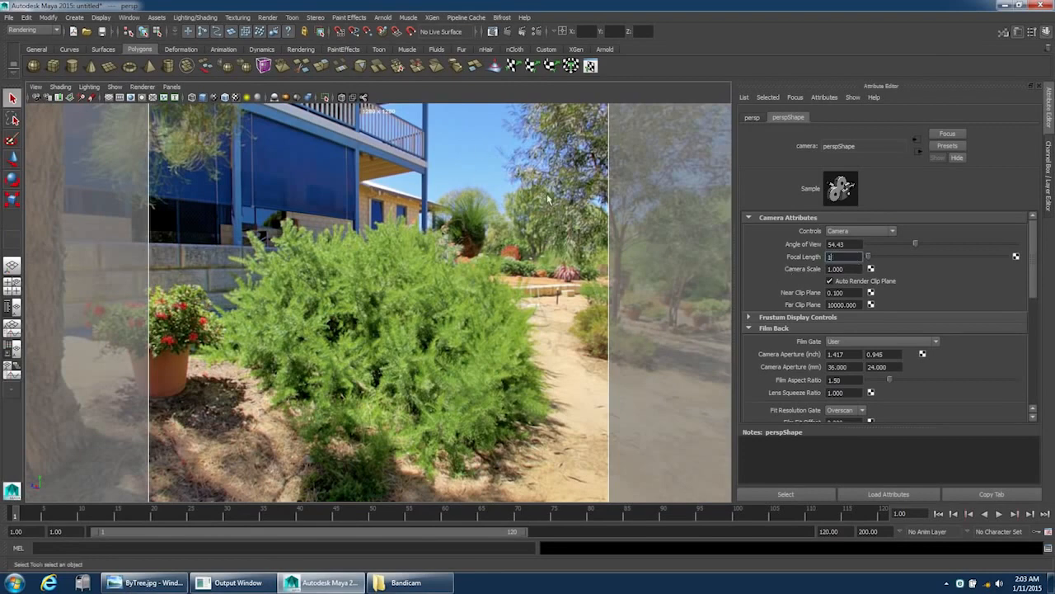
pyautogui.write('16')
pyautogui.press('Return')
pyautogui.keyDown('alt'); pyautogui.moveTo(548, 198); pyautogui.dragTo(741, 249); pyautogui.keyUp('alt')
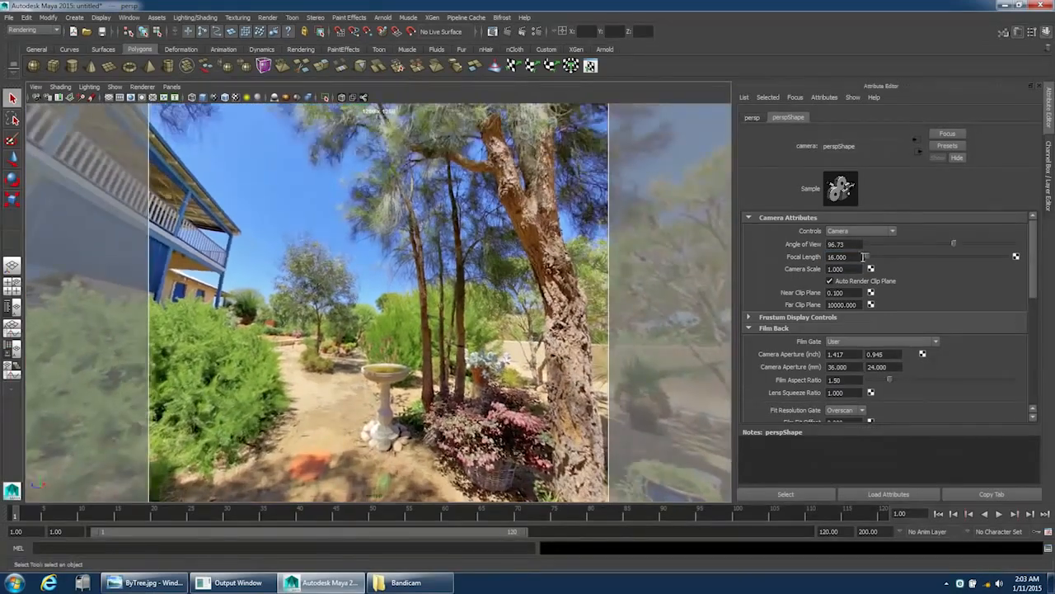
# Set the camera's focal length to 8 and view the garden panorama from different directions and distances.
pyautogui.write('8')
pyautogui.press('Return')
pyautogui.keyDown('alt'); pyautogui.moveTo(604, 270); pyautogui.dragTo(503, 277); pyautogui.keyUp('alt')
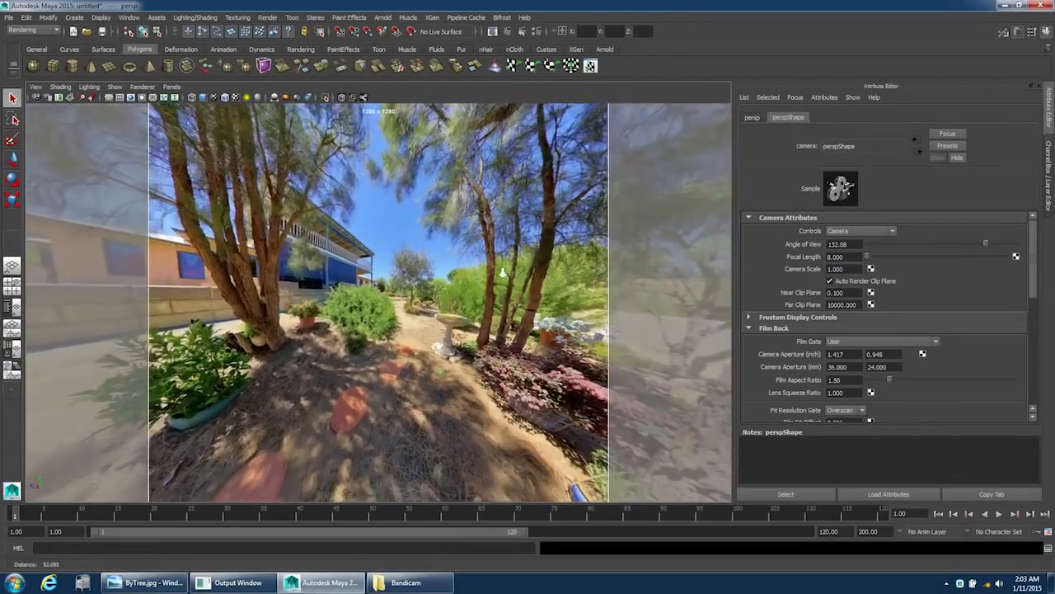
pyautogui.keyDown('alt'); pyautogui.moveTo(503, 277); pyautogui.dragTo(222, 295, button='right'); pyautogui.keyUp('alt')
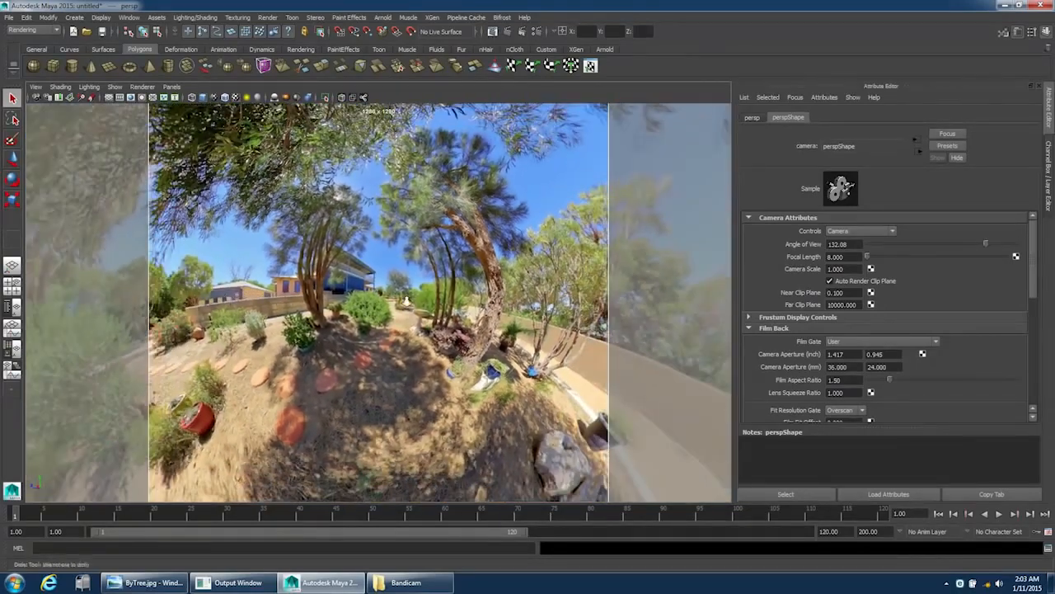
pyautogui.keyDown('alt'); pyautogui.moveTo(406, 301); pyautogui.dragTo(407, 302, button='right'); pyautogui.keyUp('alt')
pyautogui.keyDown('alt'); pyautogui.moveTo(407, 301); pyautogui.dragTo(344, 282); pyautogui.keyUp('alt')
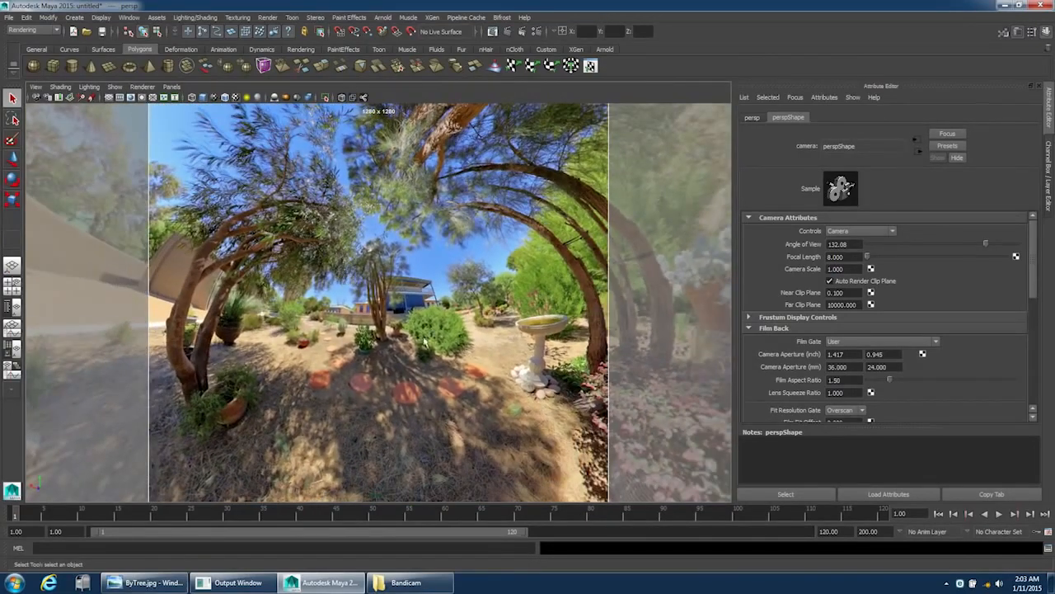
# Replace the image in the sphere material's emission texture with GardenShed_b_0-HDR.jpg.
pyautogui.click(426, 340)
pyautogui.keyDown('alt'); pyautogui.moveTo(425, 340); pyautogui.dragTo(408, 264); pyautogui.keyUp('alt')
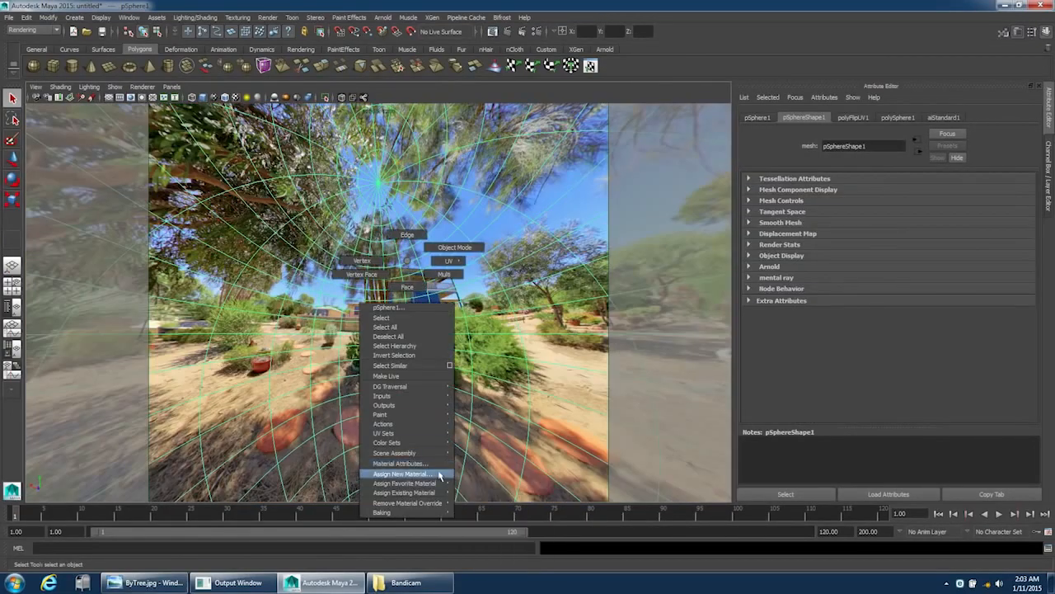
pyautogui.click(429, 464)
pyautogui.moveTo(1038, 294); pyautogui.dragTo(1041, 432)
pyautogui.click(1015, 335)
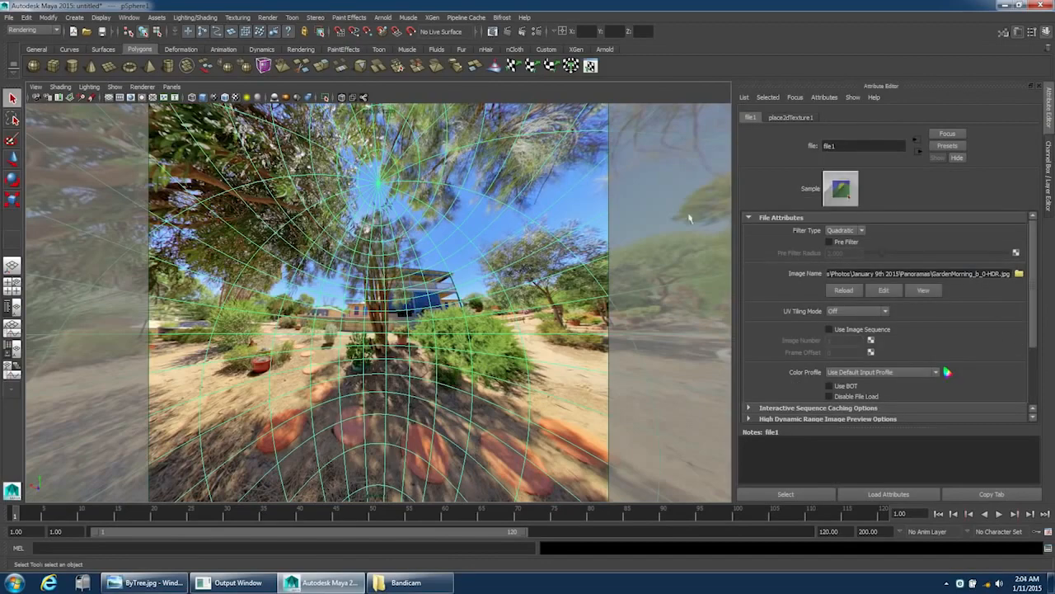
pyautogui.click(1019, 273)
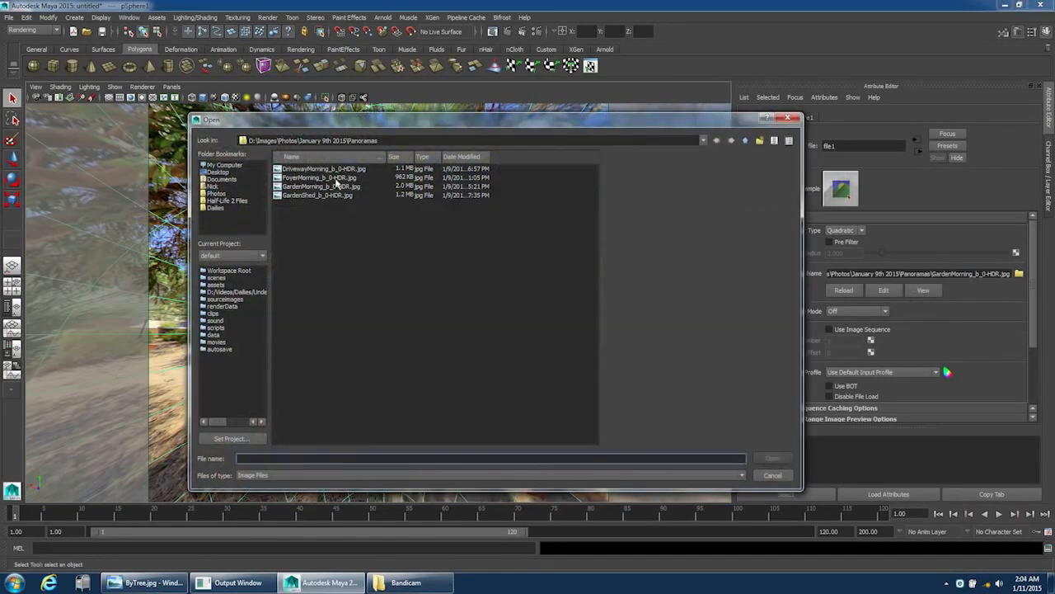
pyautogui.click(330, 187)
pyautogui.click(317, 195)
pyautogui.click(769, 457)
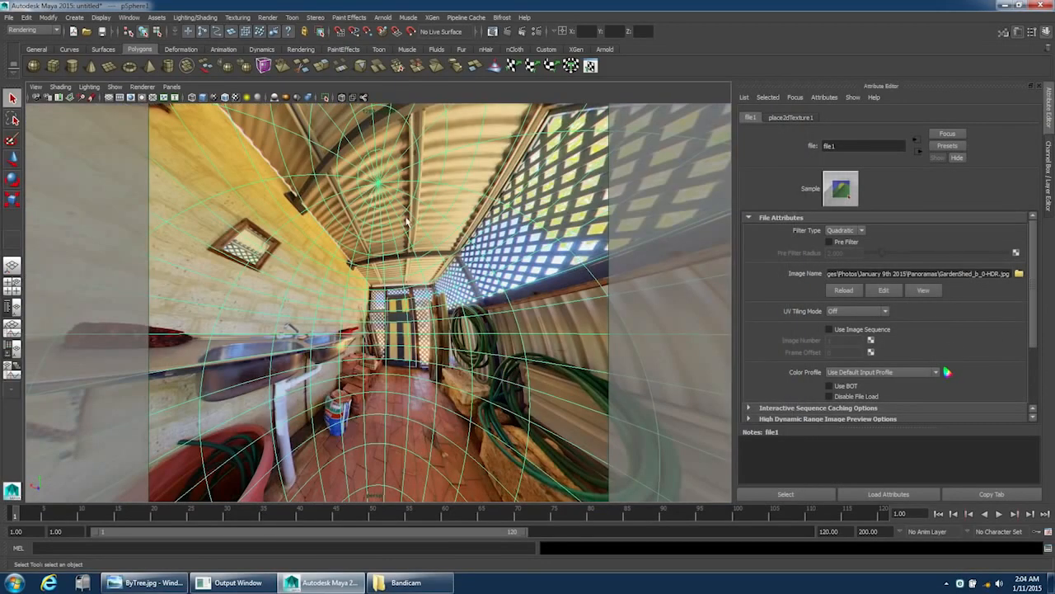
pyautogui.click(418, 421)
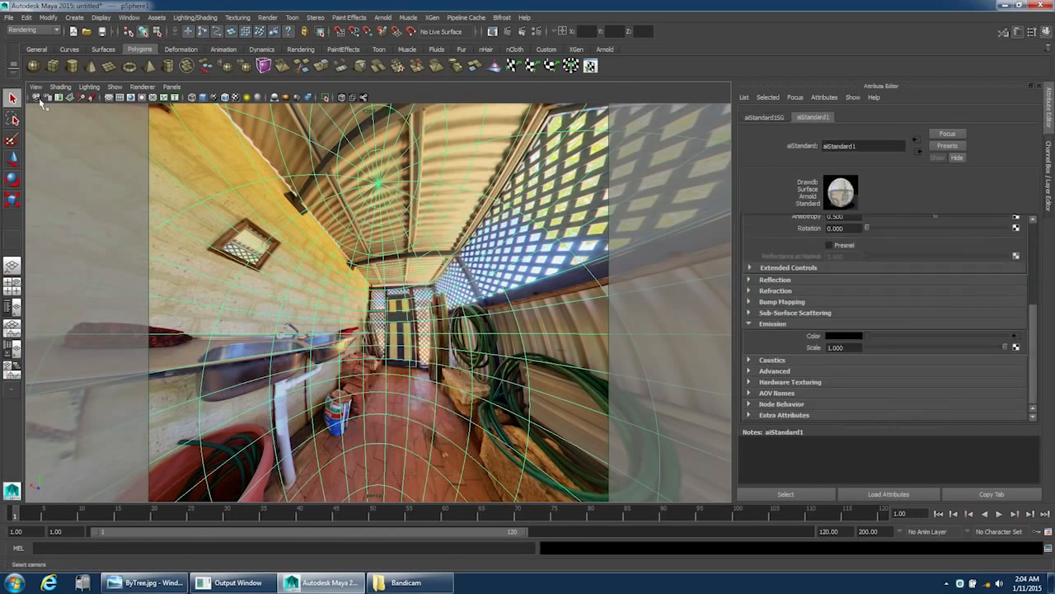
# Select the perspective camera and set its focal length to 16.
pyautogui.click(38, 98)
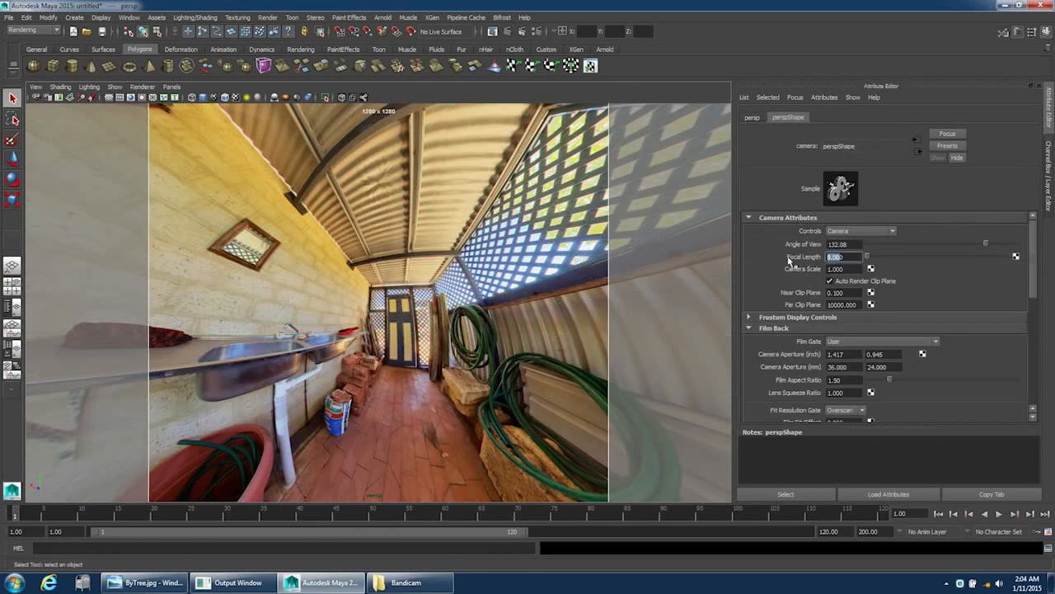
pyautogui.write('16')
pyautogui.press('Return')
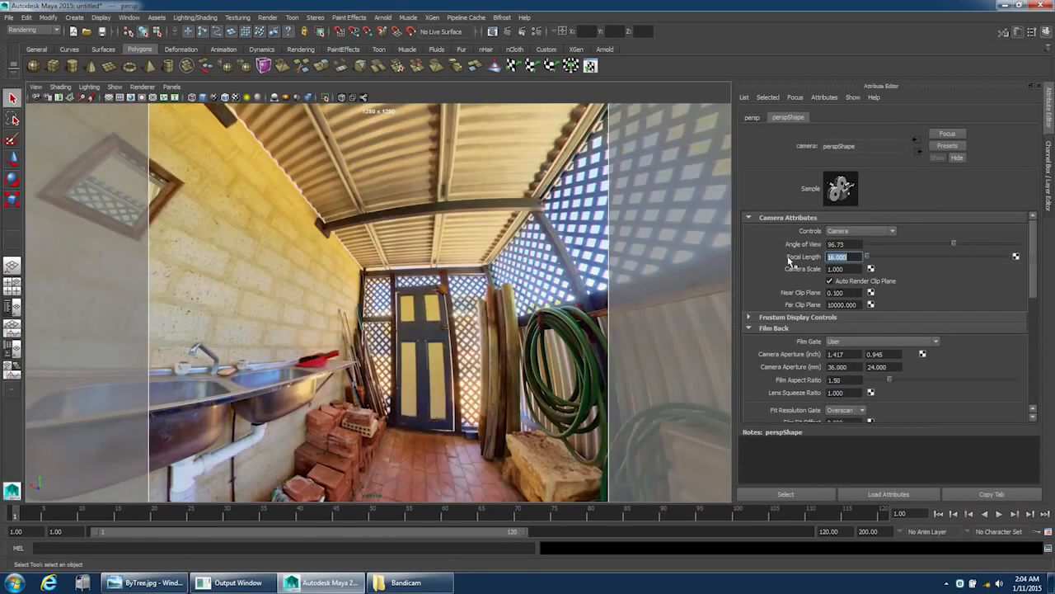
# Reposition the camera inside the shed panorama to frame the stone wall, sink, terracotta pots and brick floor.
pyautogui.click(37, 87)
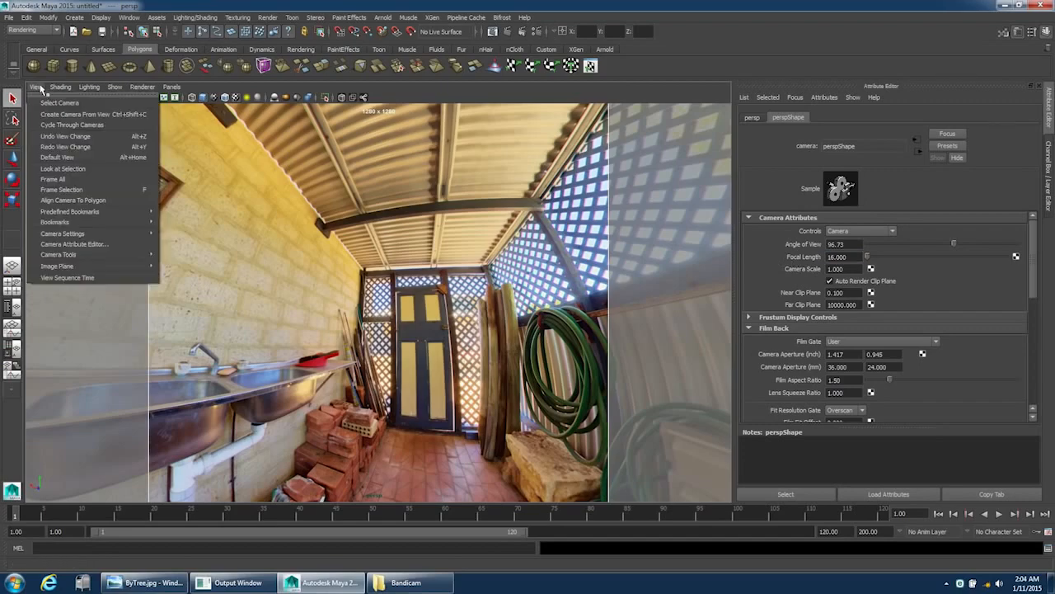
pyautogui.moveTo(396, 289)
pyautogui.keyDown('alt'); pyautogui.mouseDown()
pyautogui.moveTo(449, 328)
pyautogui.moveTo(573, 269)
pyautogui.moveTo(384, 300)
pyautogui.moveTo(403, 294)
pyautogui.mouseUp(); pyautogui.keyUp('alt')
pyautogui.keyDown('alt'); pyautogui.moveTo(402, 294); pyautogui.dragTo(303, 290, button='right'); pyautogui.keyUp('alt')
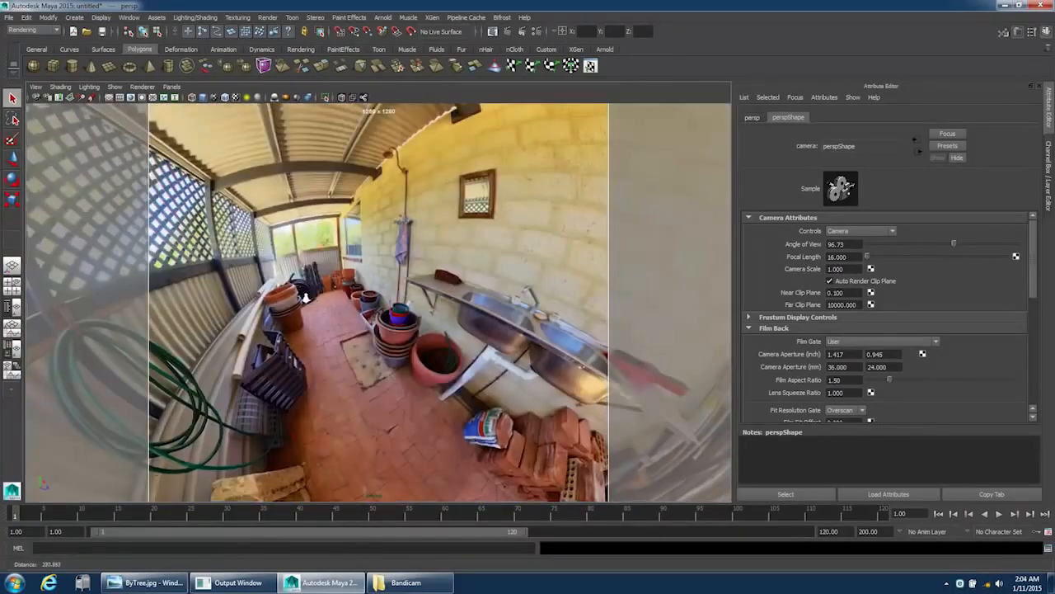
pyautogui.keyDown('alt'); pyautogui.moveTo(303, 290); pyautogui.dragTo(415, 281); pyautogui.keyUp('alt')
pyautogui.keyDown('alt'); pyautogui.moveTo(415, 281); pyautogui.dragTo(423, 281, button='right'); pyautogui.keyUp('alt')
pyautogui.keyDown('alt'); pyautogui.moveTo(423, 284); pyautogui.dragTo(409, 273, button='middle'); pyautogui.keyUp('alt')
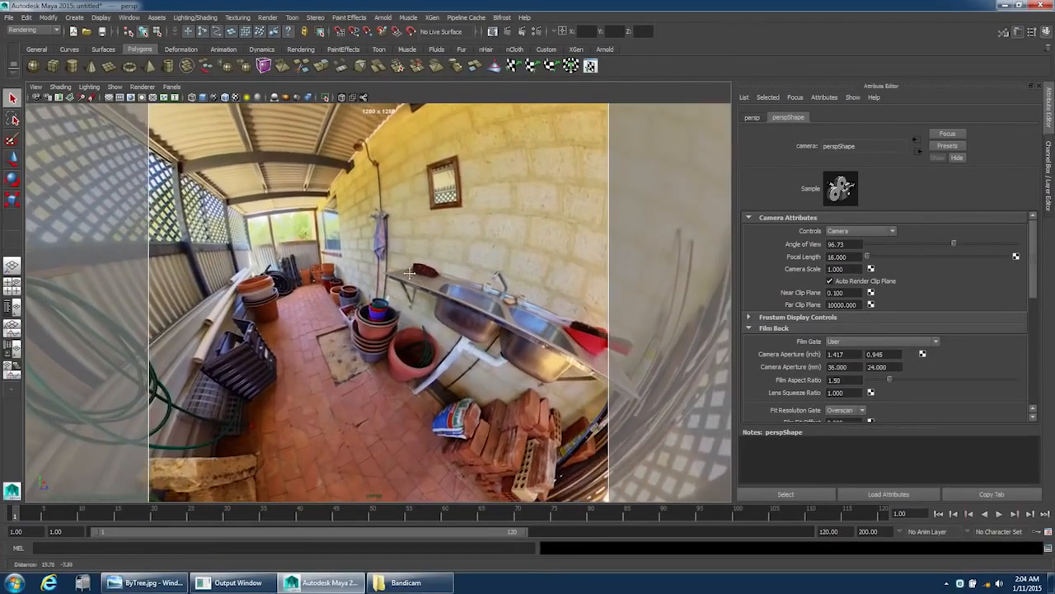
# Switch the render engine to Arnold Renderer, check its sampling settings and close the Render Settings.
pyautogui.click(532, 33)
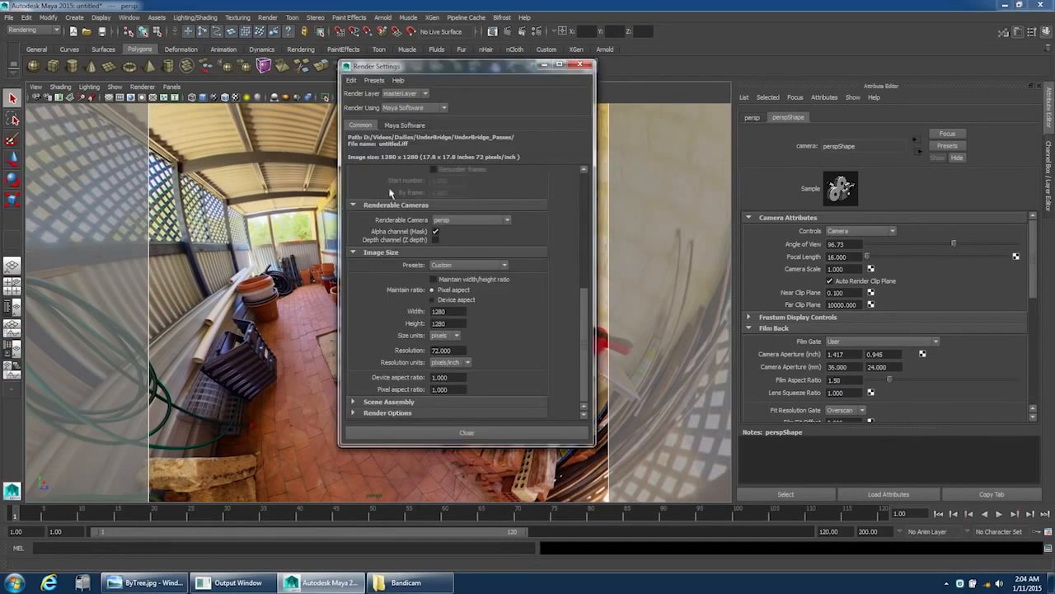
pyautogui.click(404, 124)
pyautogui.click(414, 107)
pyautogui.click(415, 156)
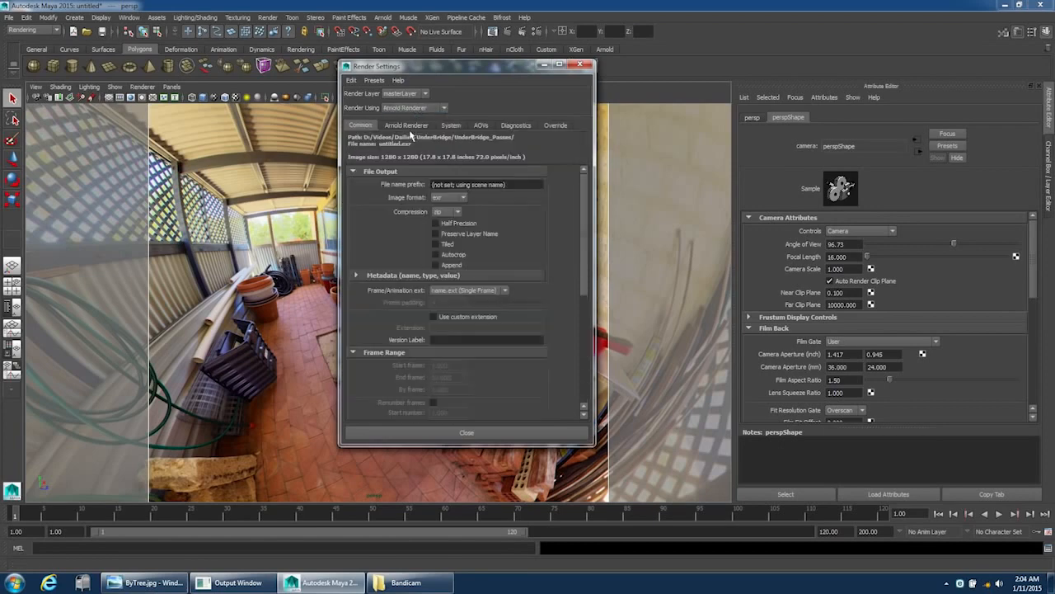
pyautogui.click(405, 125)
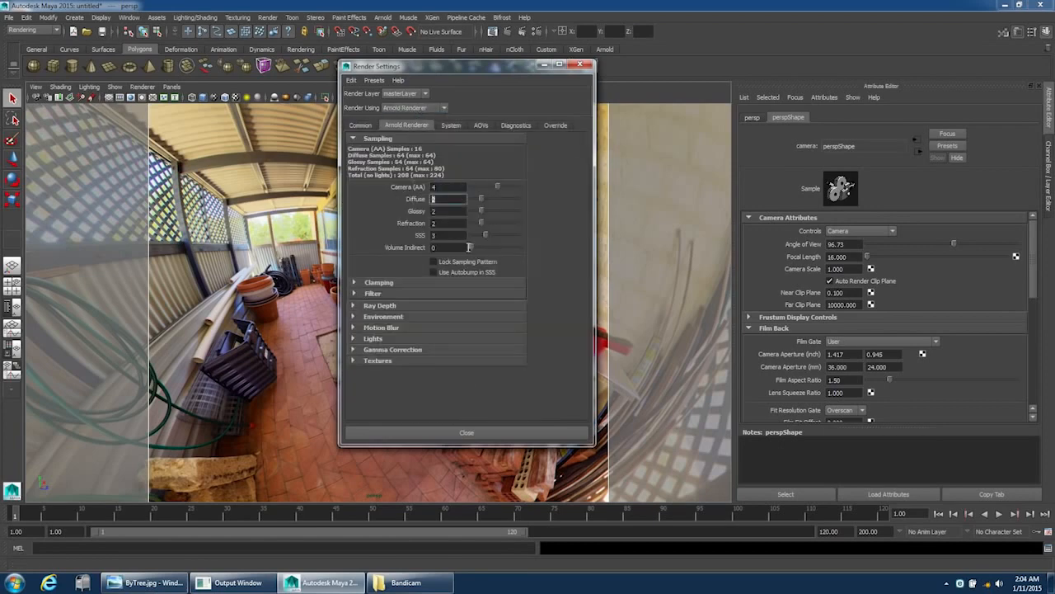
pyautogui.click(468, 433)
# Set the test resolution to Render Settings (1280x1280), render the current frame, view it at actual size and close the Render View.
pyautogui.click(268, 17)
pyautogui.moveTo(328, 76)
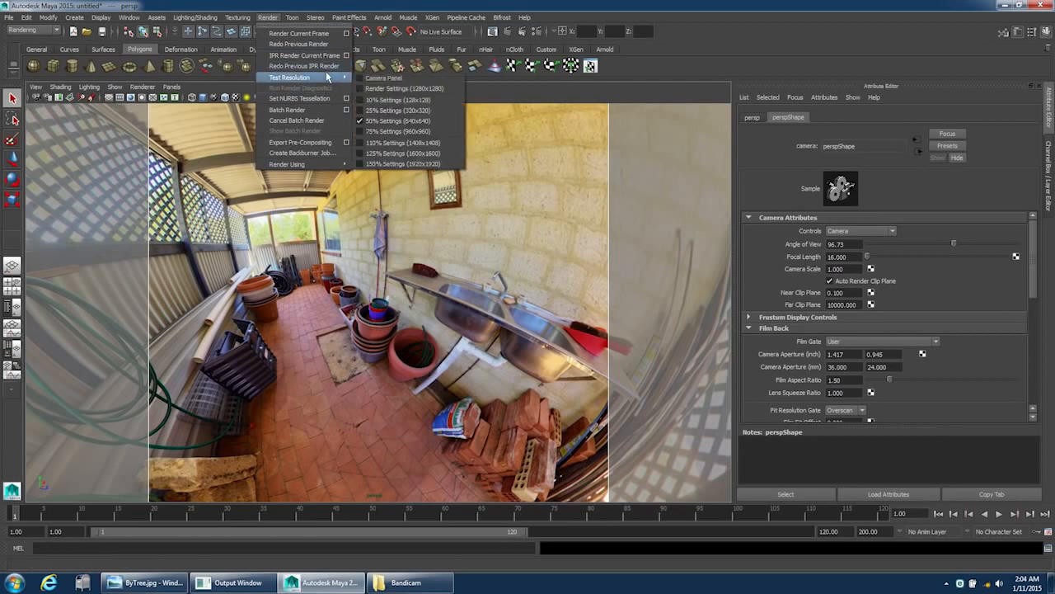
pyautogui.click(412, 89)
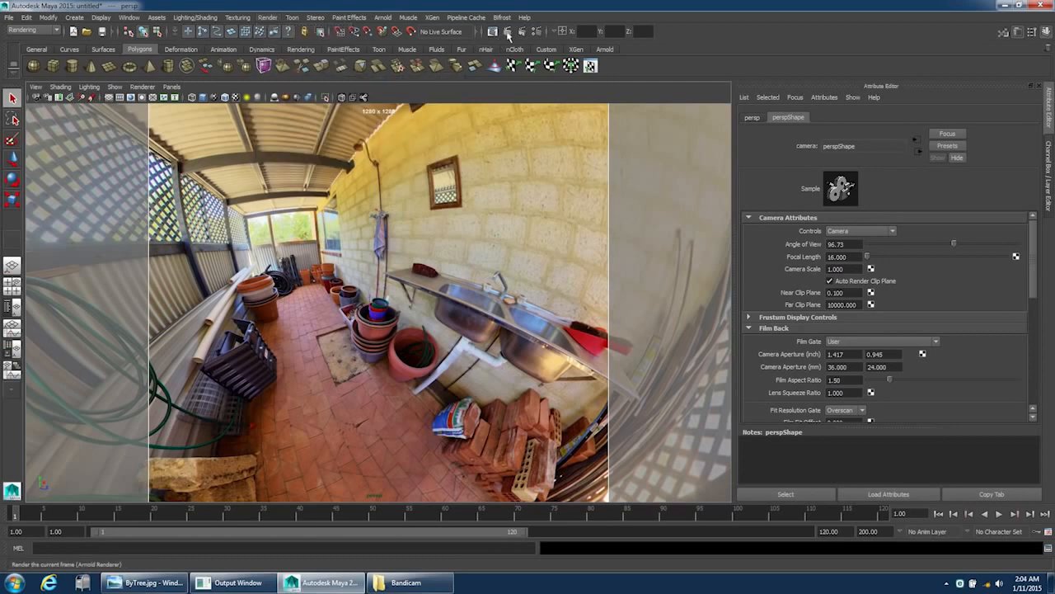
pyautogui.click(507, 33)
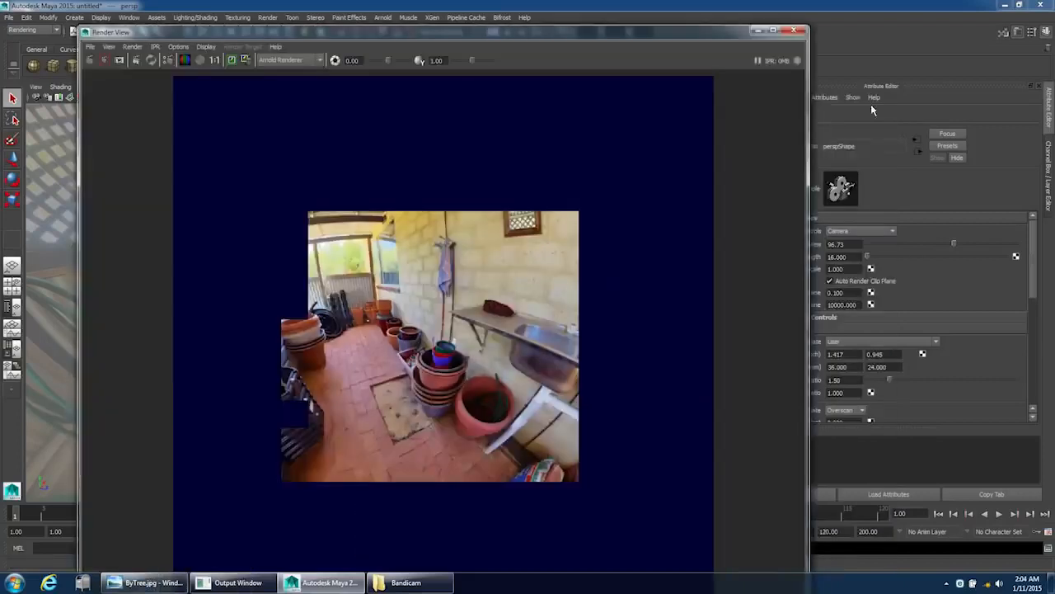
pyautogui.click(215, 61)
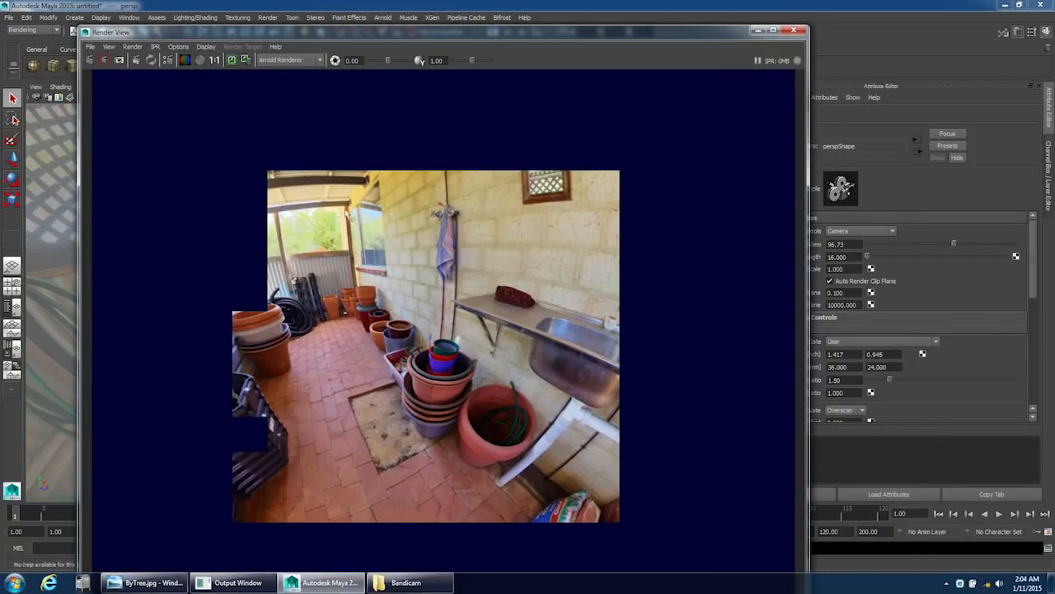
pyautogui.click(793, 30)
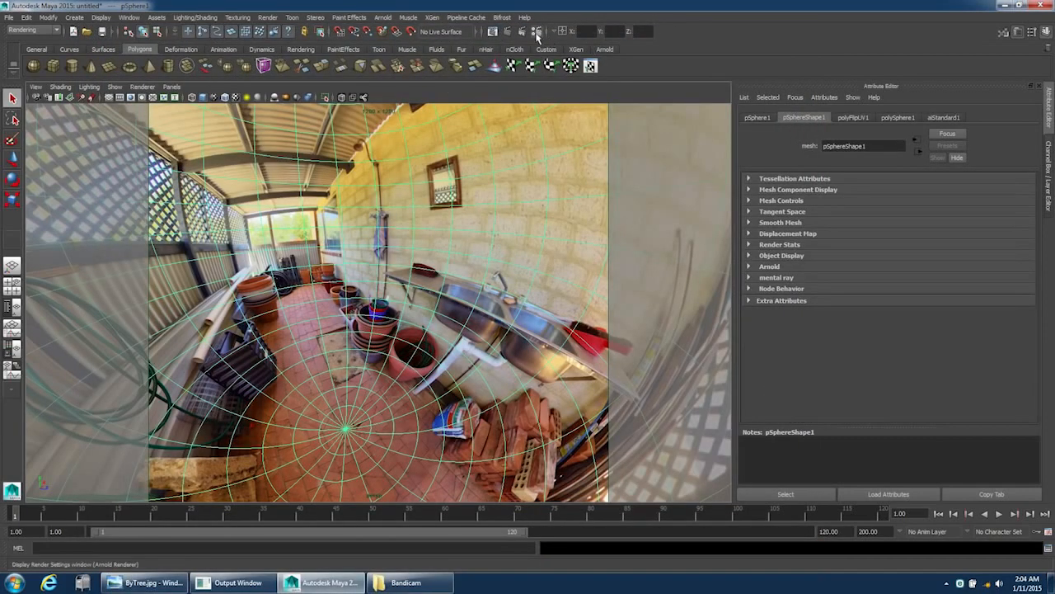
# Review the Arnold sampling settings and the sphere material's emission, diffuse and specular attributes.
pyautogui.click(537, 34)
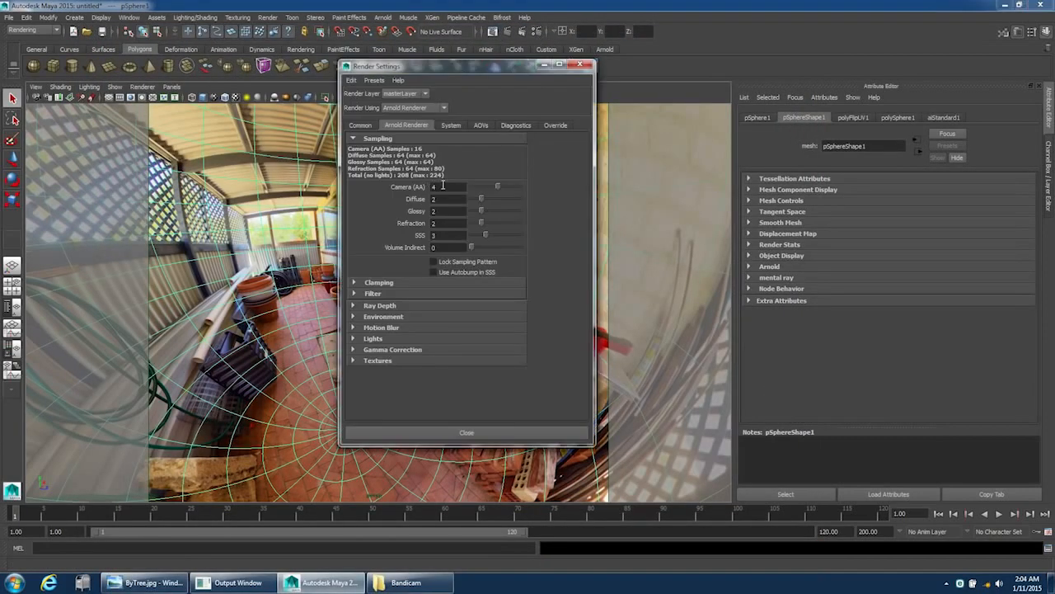
pyautogui.click(469, 430)
pyautogui.moveTo(450, 273); pyautogui.dragTo(467, 466, button='right')
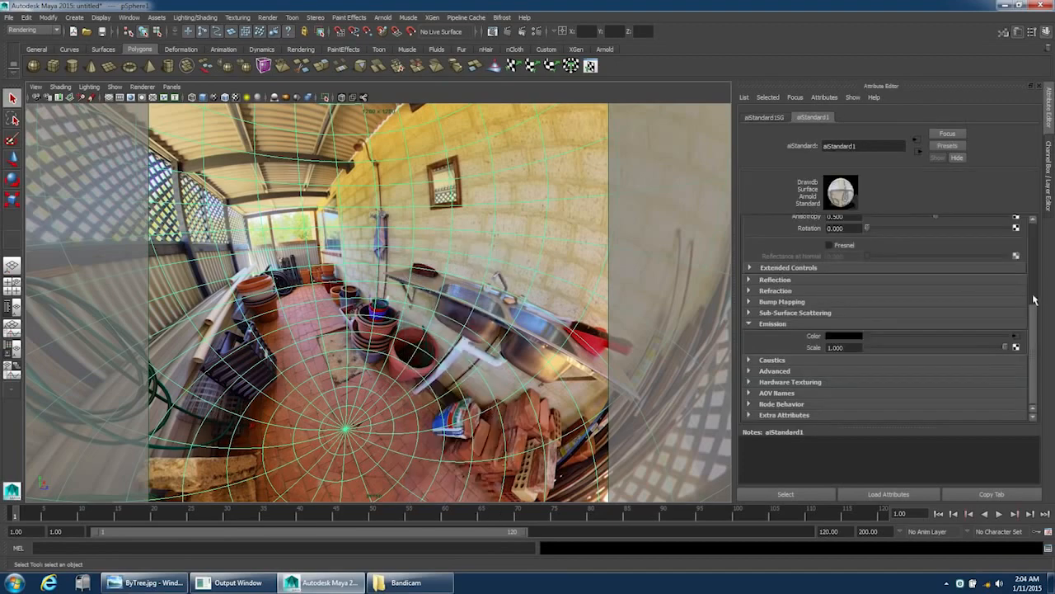
pyautogui.moveTo(1036, 321); pyautogui.dragTo(1040, 255)
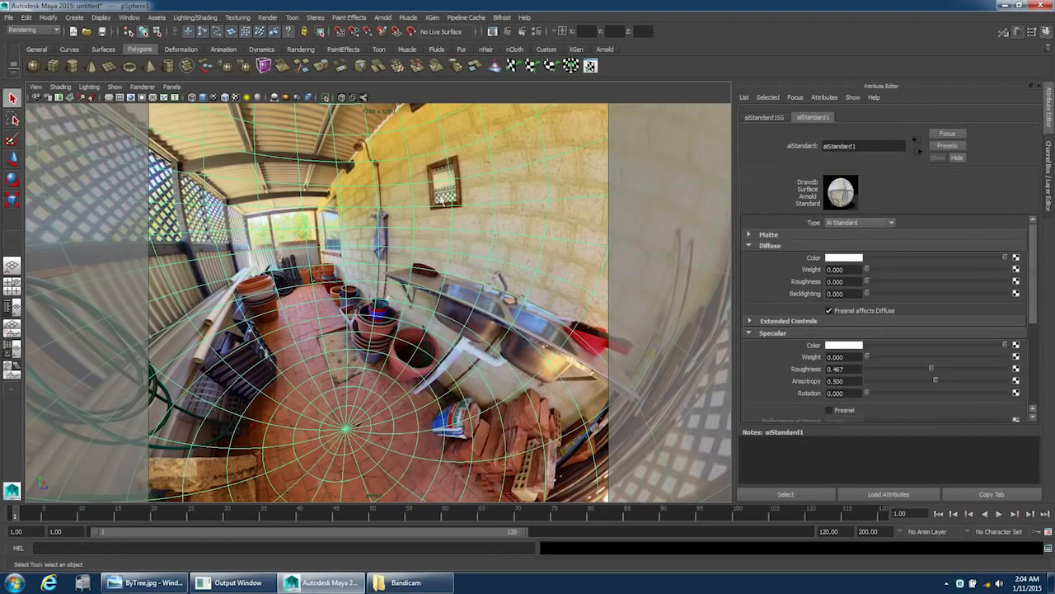
# Render the shed view again and inspect the terracotta pots up close in the Render View.
pyautogui.click(340, 31)
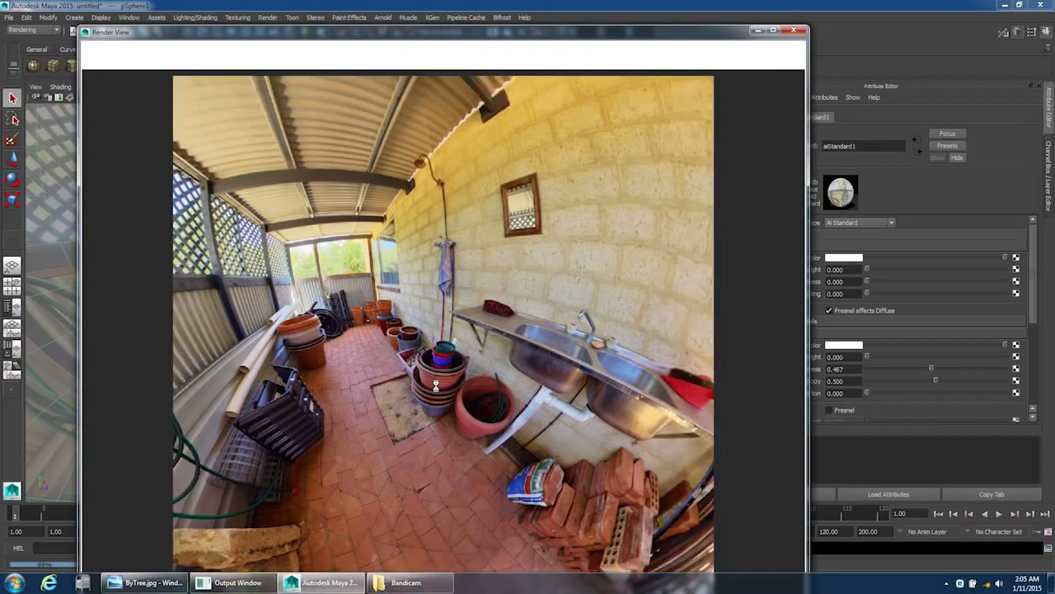
pyautogui.scroll(10, 435, 385)
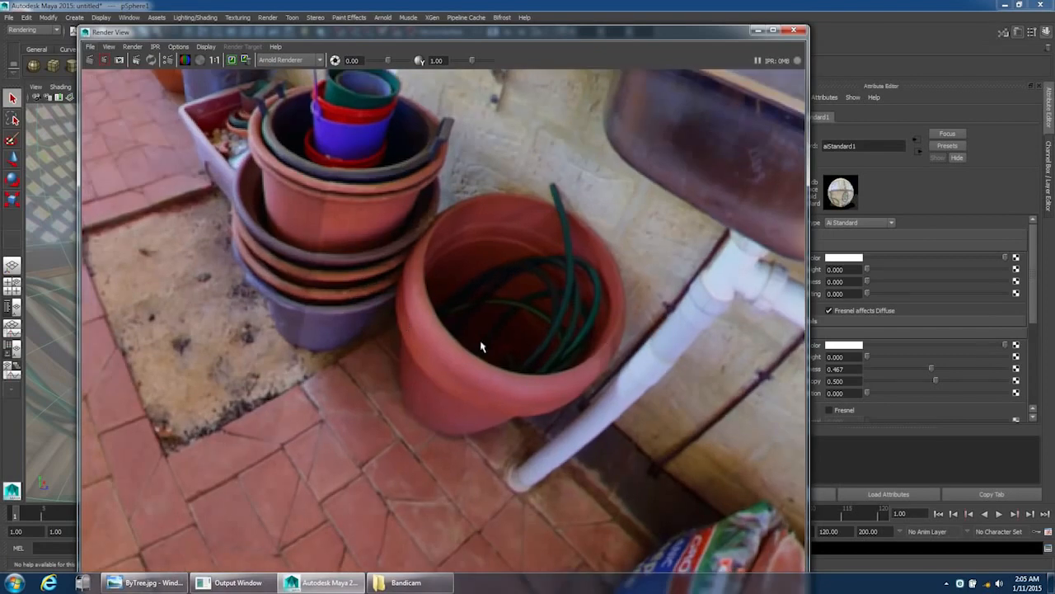
pyautogui.keyDown('alt'); pyautogui.moveTo(382, 281); pyautogui.dragTo(476, 341, button='middle'); pyautogui.keyUp('alt')
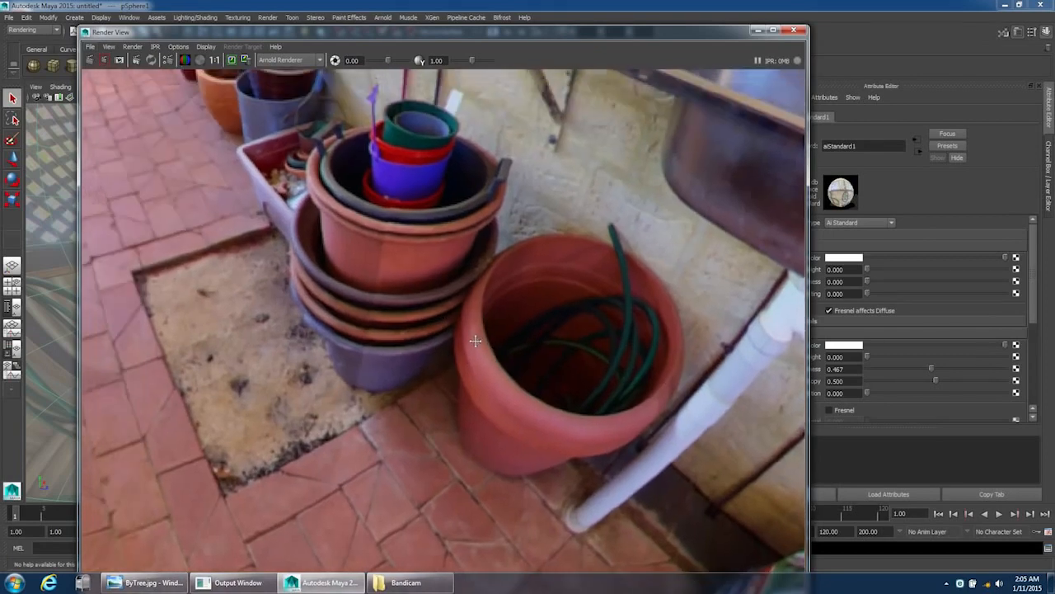
pyautogui.scroll(2, 419, 304)
pyautogui.keyDown('alt'); pyautogui.moveTo(419, 252); pyautogui.dragTo(450, 264, button='middle'); pyautogui.keyUp('alt')
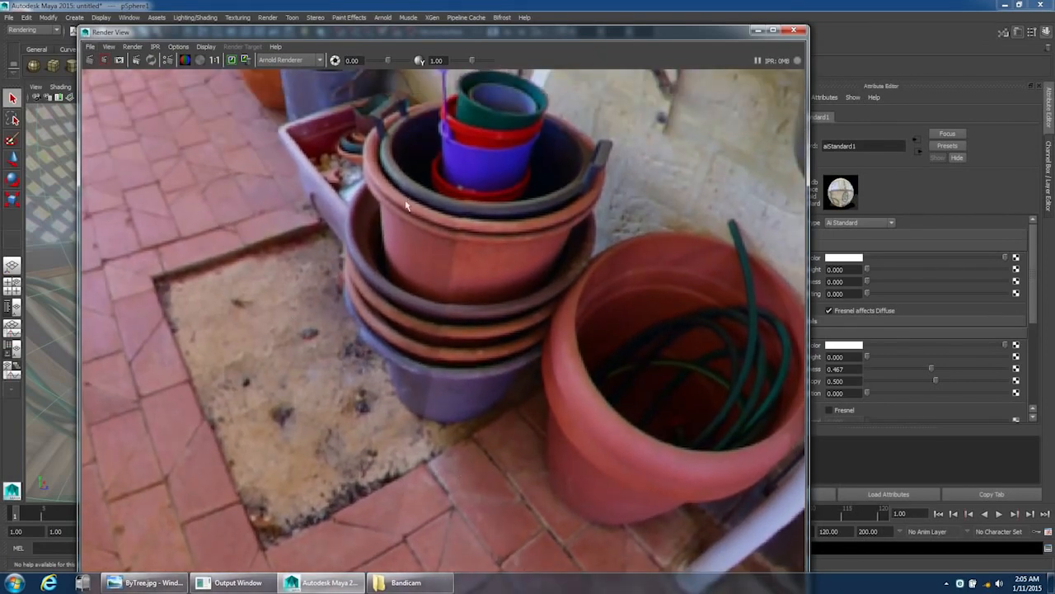
# Compare close-ups of the stacked pots with the full shed render in the Render View.
pyautogui.scroll(-10, 405, 205)
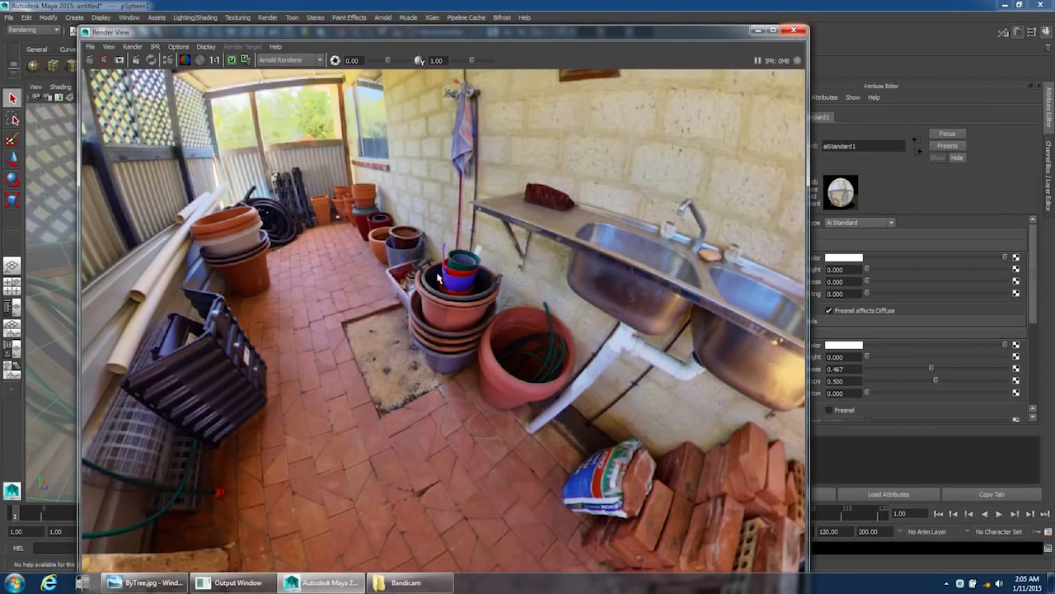
pyautogui.scroll(8, 475, 262)
pyautogui.keyDown('alt'); pyautogui.moveTo(488, 228); pyautogui.dragTo(456, 306, button='middle'); pyautogui.keyUp('alt')
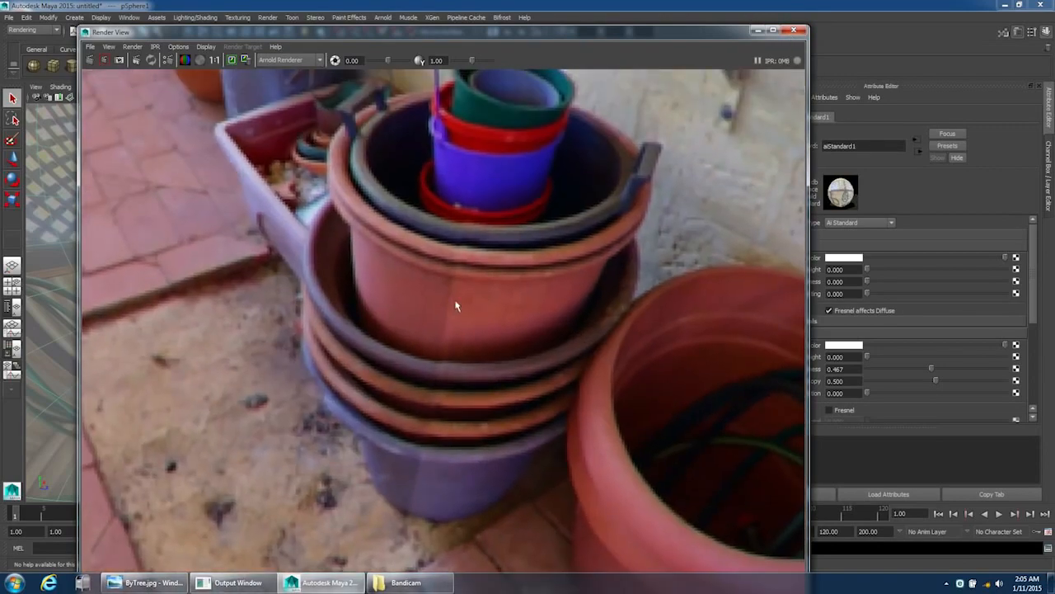
pyautogui.scroll(-8, 436, 403)
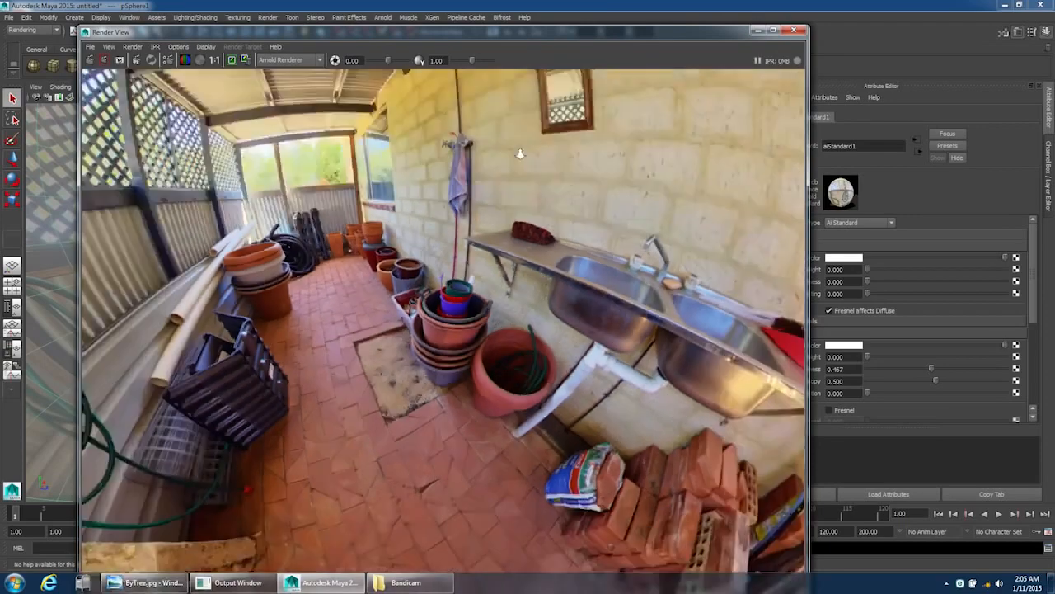
pyautogui.scroll(-2, 481, 159)
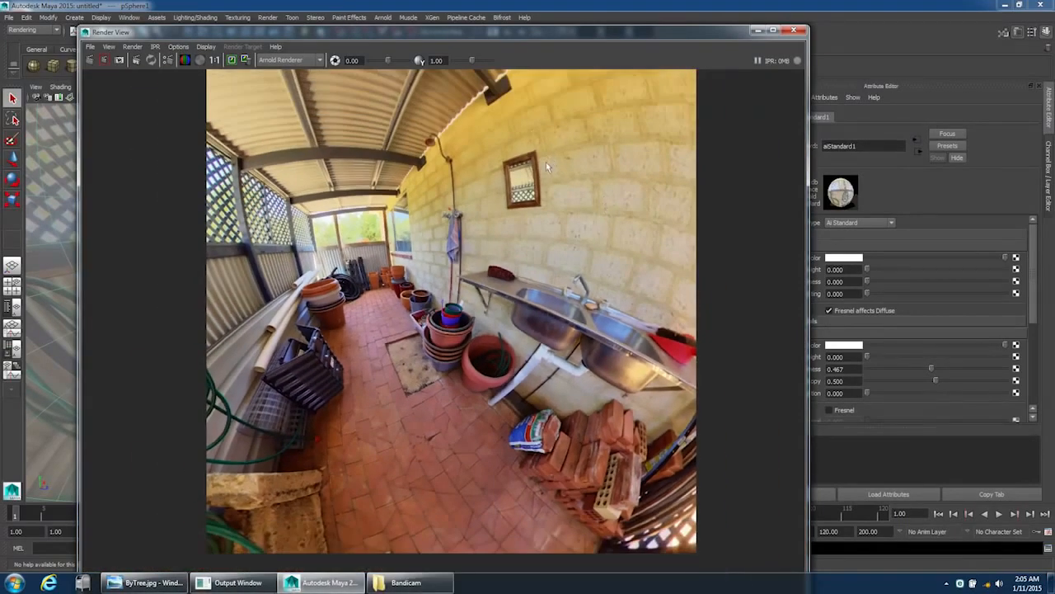
pyautogui.scroll(5, 473, 243)
pyautogui.scroll(-3, 470, 237)
pyautogui.keyDown('alt'); pyautogui.moveTo(564, 102); pyautogui.dragTo(472, 171, button='middle'); pyautogui.keyUp('alt')
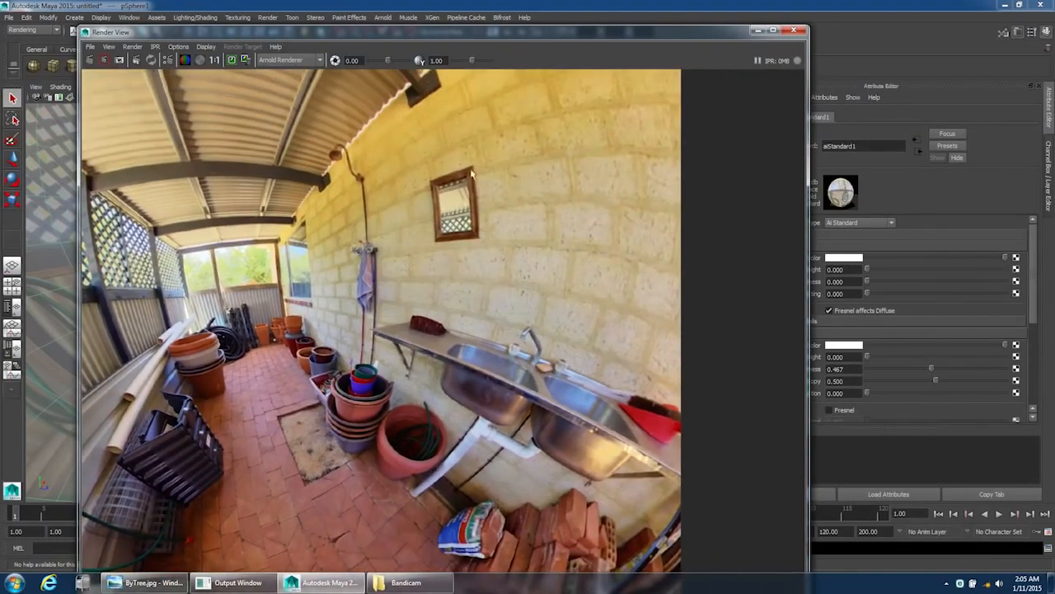
pyautogui.keyDown('alt'); pyautogui.moveTo(376, 213); pyautogui.dragTo(495, 182, button='middle'); pyautogui.keyUp('alt')
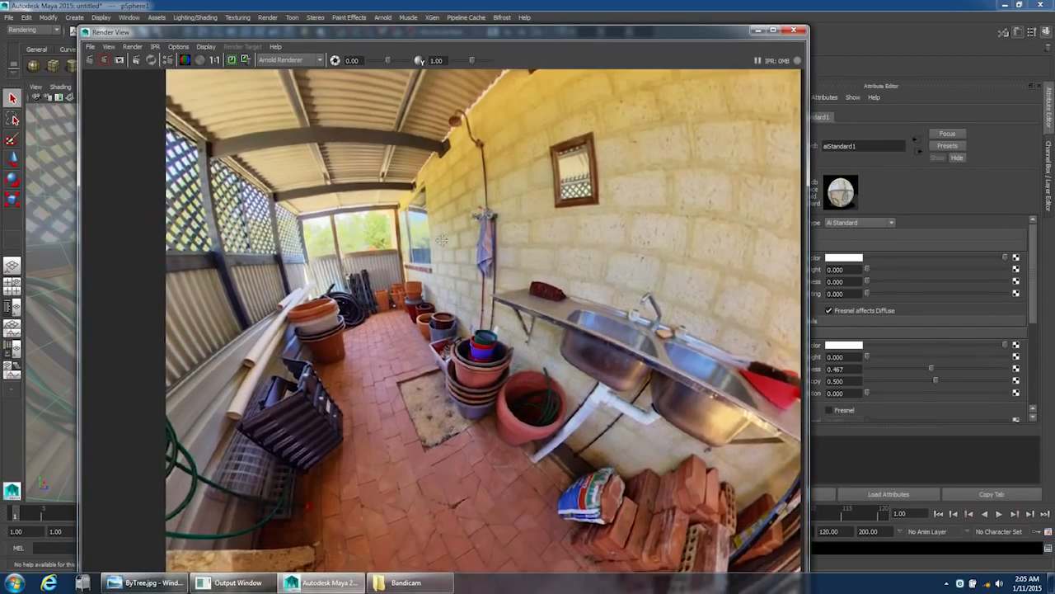
# Inspect the pots, sink, block wall and corrugated roof in the shed render, and close the Render View.
pyautogui.keyDown('alt'); pyautogui.moveTo(691, 442); pyautogui.dragTo(651, 288, button='middle'); pyautogui.keyUp('alt')
pyautogui.scroll(6, 417, 220)
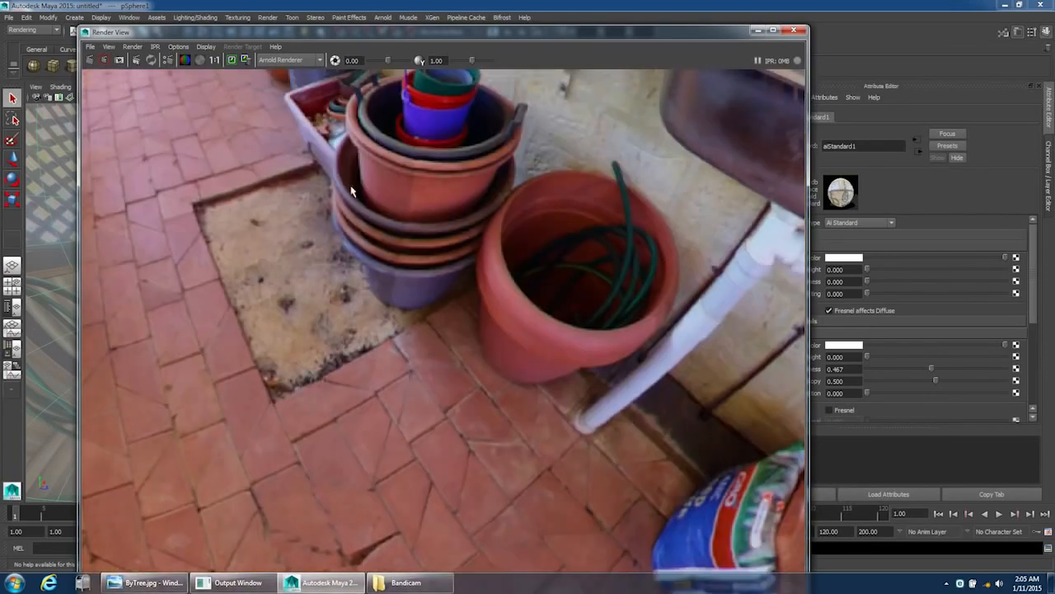
pyautogui.keyDown('alt'); pyautogui.moveTo(350, 191); pyautogui.dragTo(453, 202, button='middle'); pyautogui.keyUp('alt')
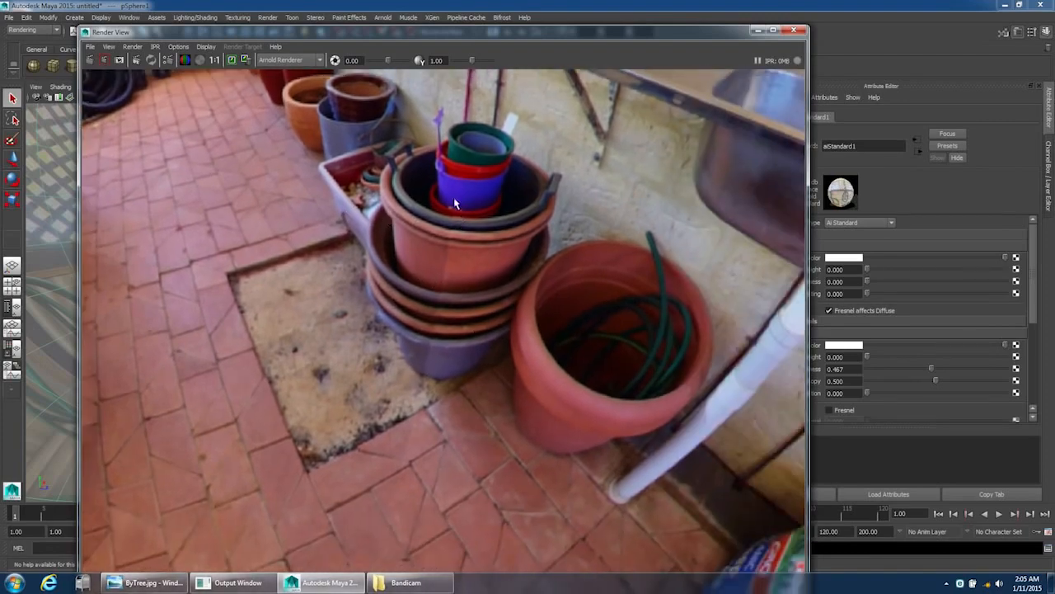
pyautogui.keyDown('alt'); pyautogui.moveTo(443, 282); pyautogui.dragTo(464, 204, button='middle'); pyautogui.keyUp('alt')
pyautogui.keyDown('alt'); pyautogui.moveTo(462, 445); pyautogui.dragTo(535, 432, button='middle'); pyautogui.keyUp('alt')
pyautogui.keyDown('alt'); pyautogui.moveTo(577, 107); pyautogui.dragTo(500, 437, button='middle'); pyautogui.keyUp('alt')
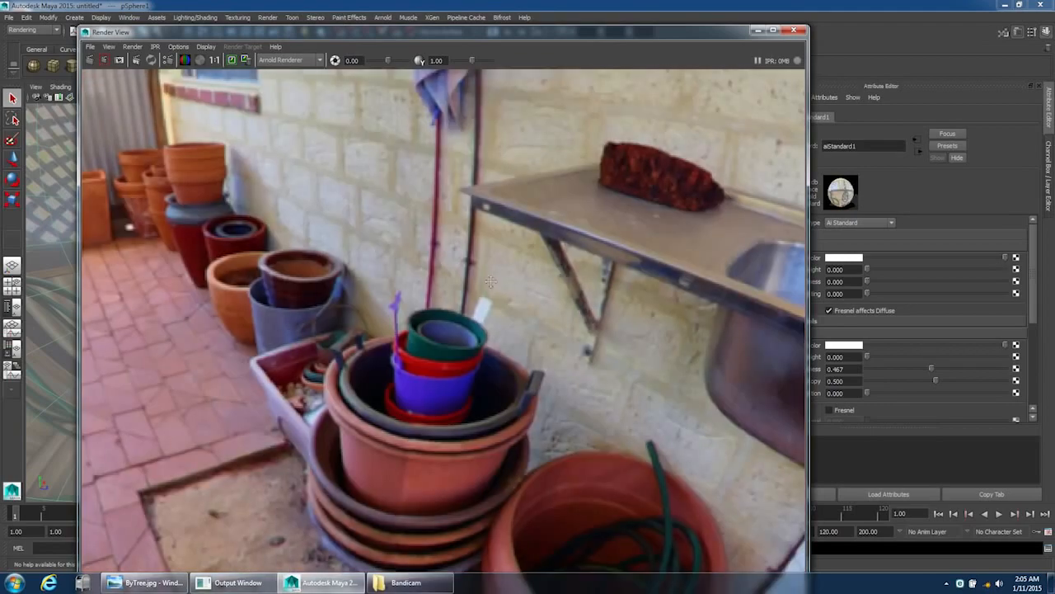
pyautogui.keyDown('alt'); pyautogui.moveTo(506, 177); pyautogui.dragTo(471, 407, button='middle'); pyautogui.keyUp('alt')
pyautogui.keyDown('alt'); pyautogui.moveTo(467, 157); pyautogui.dragTo(442, 404, button='middle'); pyautogui.keyUp('alt')
pyautogui.keyDown('alt'); pyautogui.moveTo(412, 148); pyautogui.dragTo(416, 395, button='middle'); pyautogui.keyUp('alt')
pyautogui.keyDown('alt'); pyautogui.moveTo(360, 165); pyautogui.dragTo(400, 261, button='middle'); pyautogui.keyUp('alt')
pyautogui.keyDown('alt'); pyautogui.moveTo(413, 287); pyautogui.dragTo(382, 334, button='right'); pyautogui.keyUp('alt')
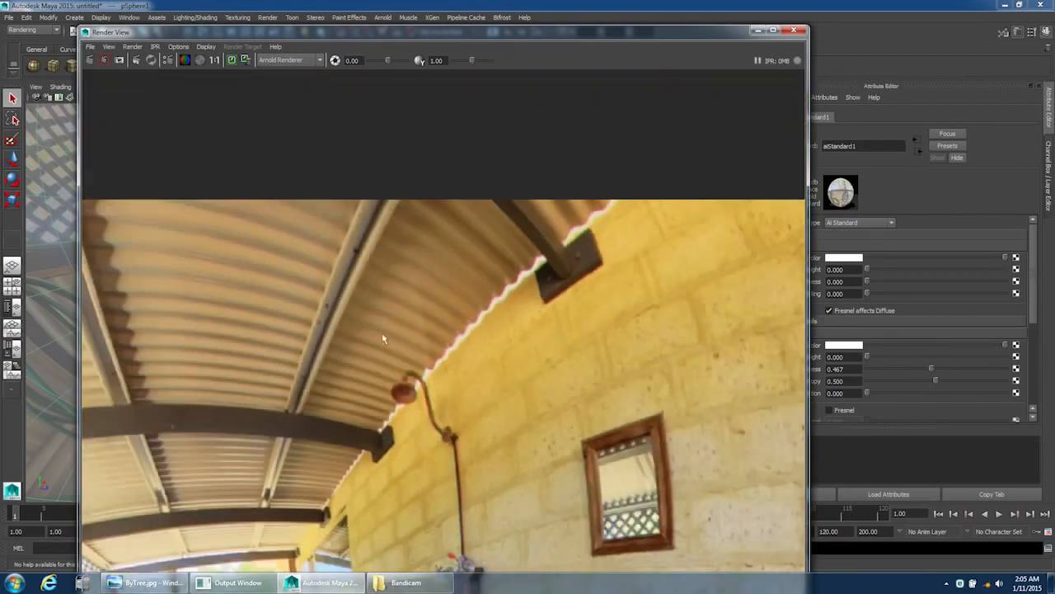
pyautogui.keyDown('alt'); pyautogui.moveTo(466, 251); pyautogui.dragTo(390, 369, button='right'); pyautogui.keyUp('alt')
pyautogui.keyDown('alt'); pyautogui.moveTo(597, 321); pyautogui.dragTo(557, 362, button='right'); pyautogui.keyUp('alt')
pyautogui.keyDown('alt'); pyautogui.moveTo(549, 366); pyautogui.dragTo(549, 203, button='middle'); pyautogui.keyUp('alt')
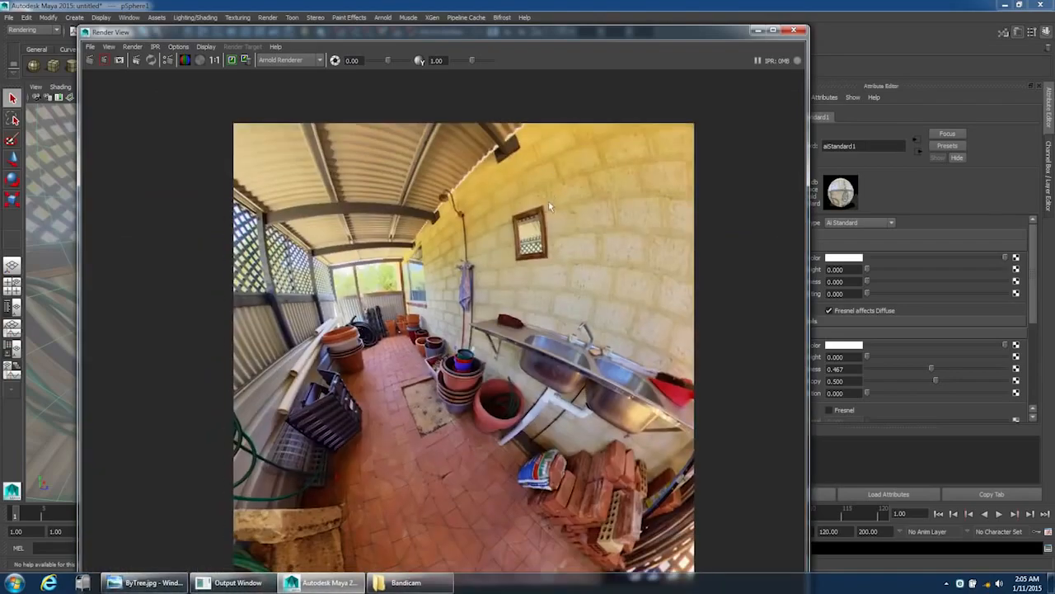
pyautogui.click(792, 31)
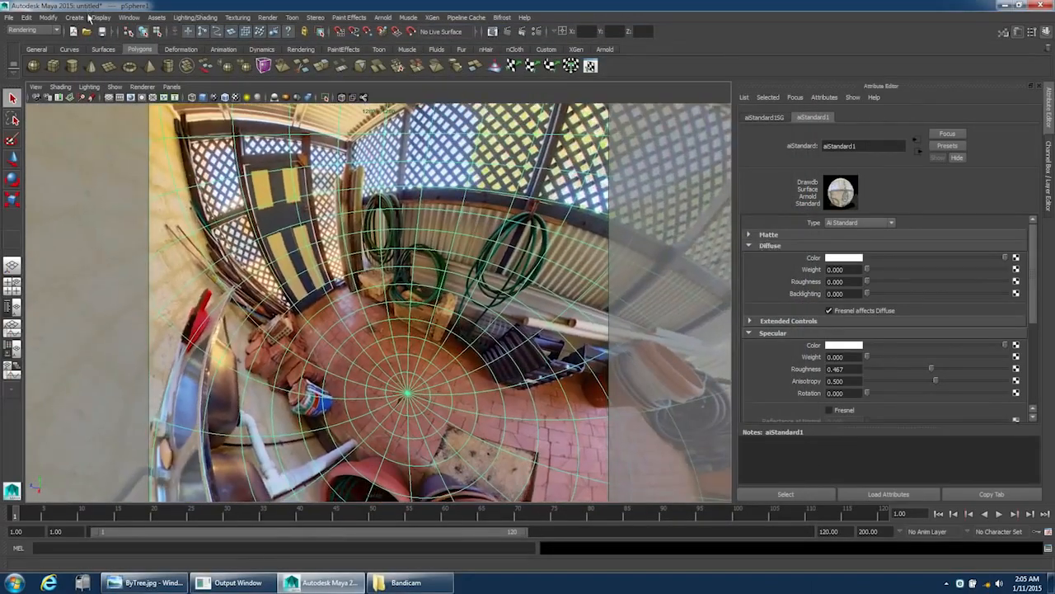
# Deselect the sphere and look around the shed panorama towards the door and the hanging hoses.
pyautogui.click(27, 18)
pyautogui.click(103, 198)
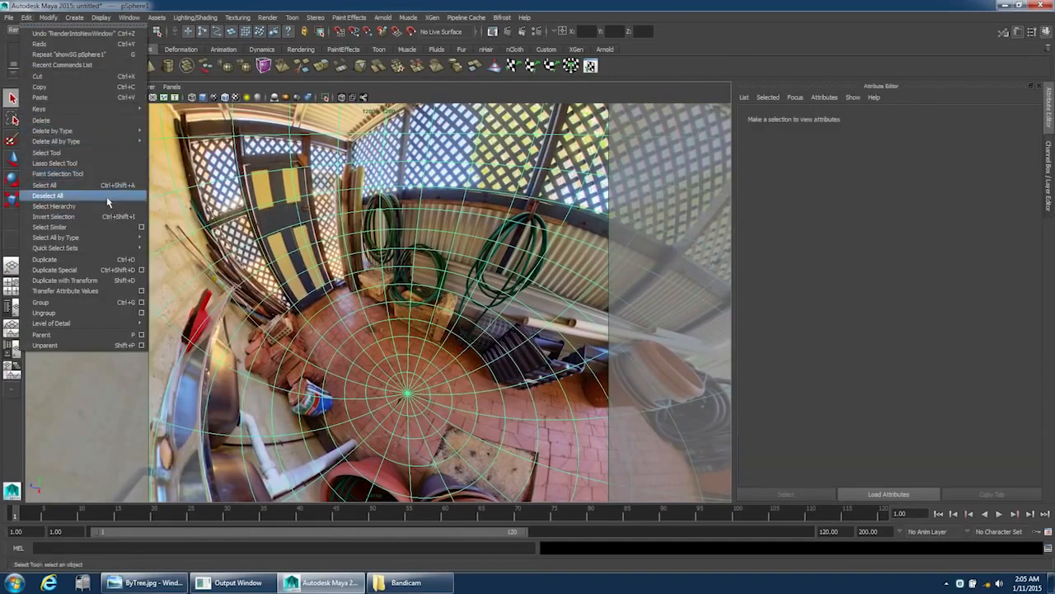
pyautogui.keyDown('alt'); pyautogui.moveTo(388, 272); pyautogui.dragTo(412, 211); pyautogui.keyUp('alt')
pyautogui.keyDown('alt'); pyautogui.moveTo(412, 213); pyautogui.dragTo(408, 213, button='right'); pyautogui.keyUp('alt')
pyautogui.keyDown('alt'); pyautogui.moveTo(408, 213); pyautogui.dragTo(462, 260); pyautogui.keyUp('alt')
pyautogui.keyDown('alt'); pyautogui.moveTo(462, 259); pyautogui.dragTo(437, 257, button='right'); pyautogui.keyUp('alt')
pyautogui.moveTo(438, 257)
pyautogui.keyDown('alt'); pyautogui.mouseDown(button='middle')
pyautogui.moveTo(427, 251)
pyautogui.moveTo(438, 254)
pyautogui.mouseUp(button='middle'); pyautogui.keyUp('alt')
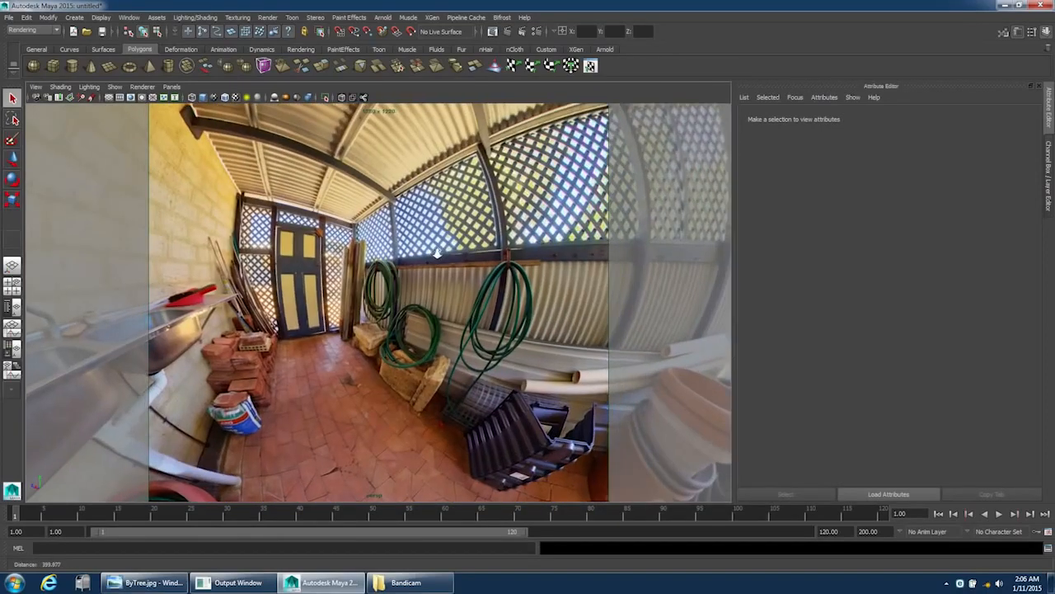
pyautogui.keyDown('alt'); pyautogui.moveTo(437, 254); pyautogui.dragTo(441, 281); pyautogui.keyUp('alt')
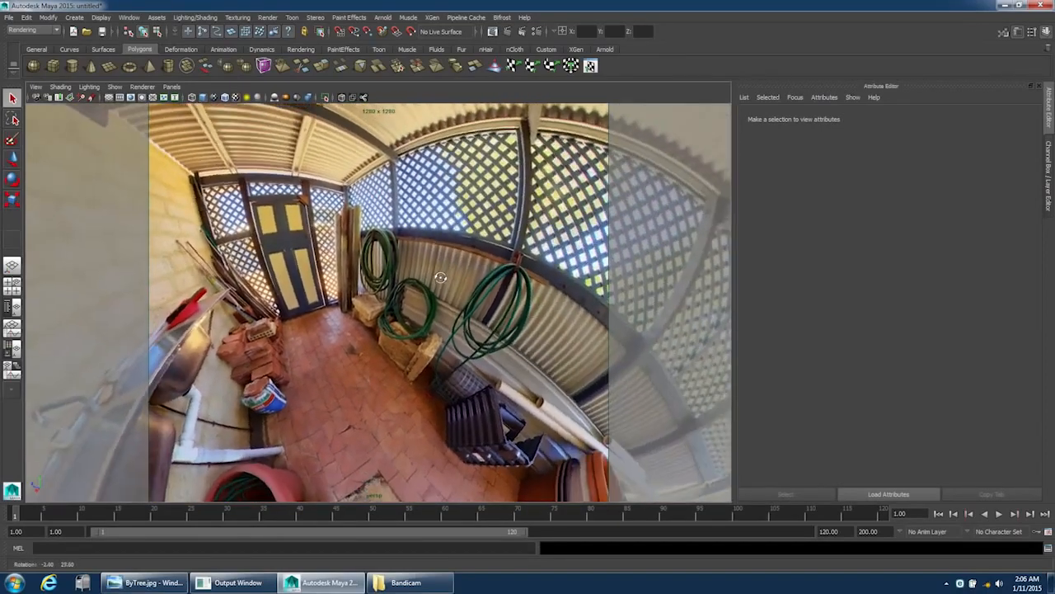
# Replace the image in the file texture on the sphere's emission color with DrivewayMorning_b_0-HDR.jpg.
pyautogui.click(442, 280)
pyautogui.moveTo(417, 216); pyautogui.dragTo(430, 416, button='right')
pyautogui.moveTo(1032, 264); pyautogui.dragTo(1036, 418)
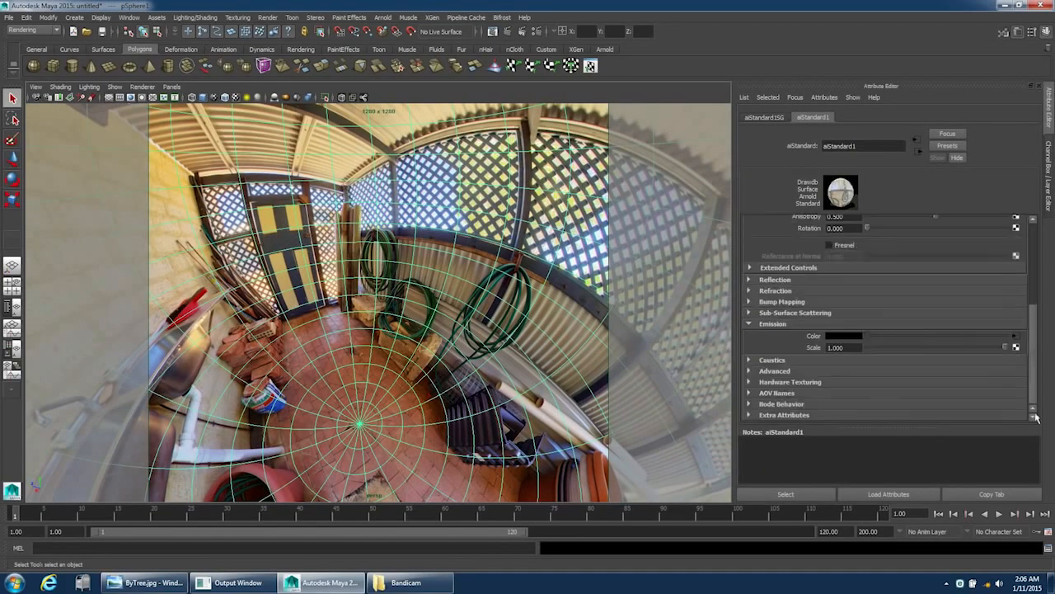
pyautogui.click(1016, 335)
pyautogui.click(1019, 274)
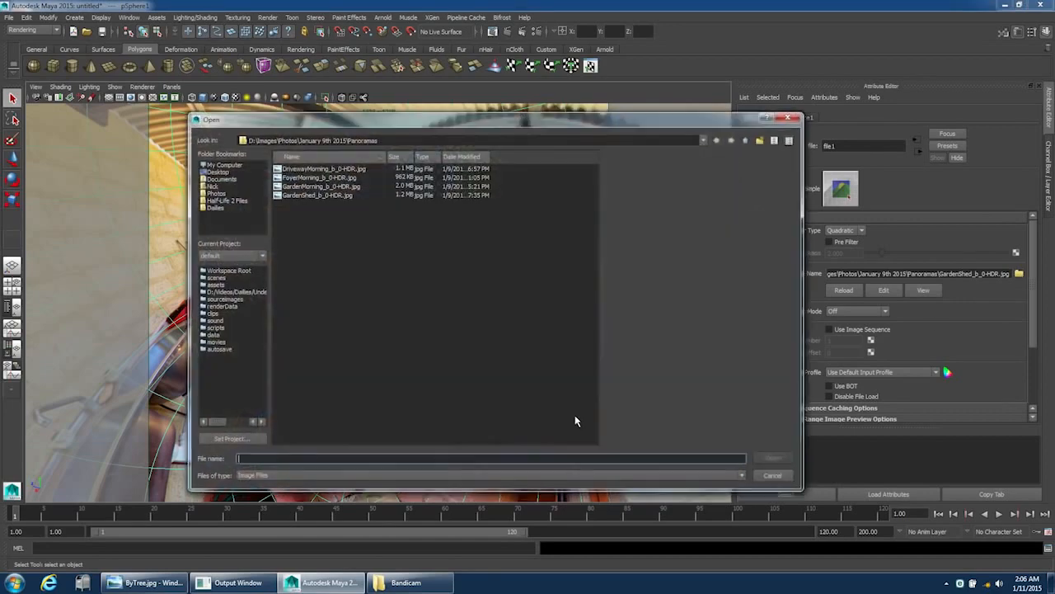
pyautogui.click(345, 196)
pyautogui.press('Up')
pyautogui.press('Up')
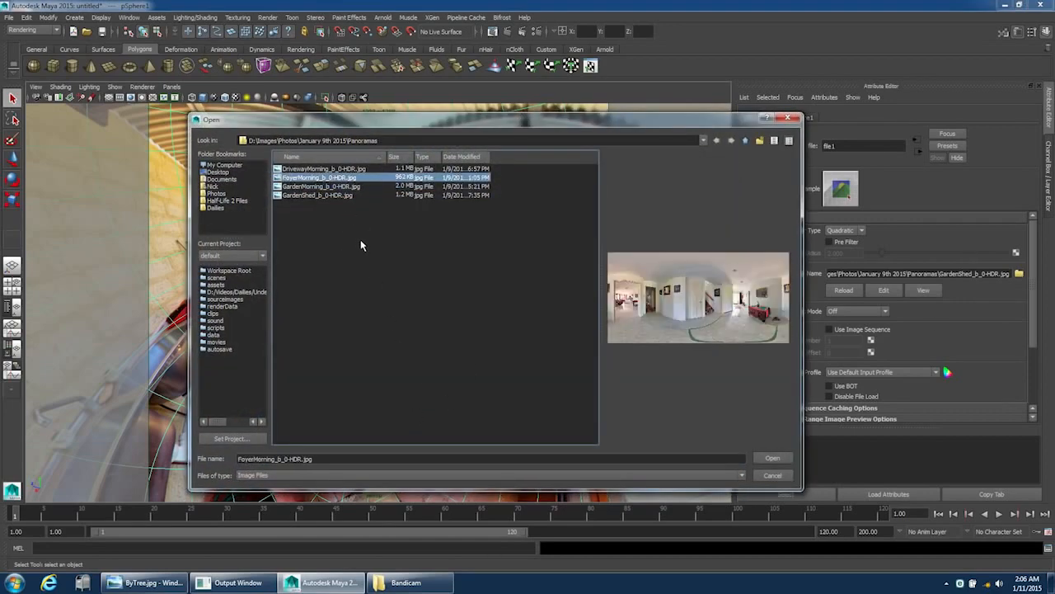
pyautogui.press('Up')
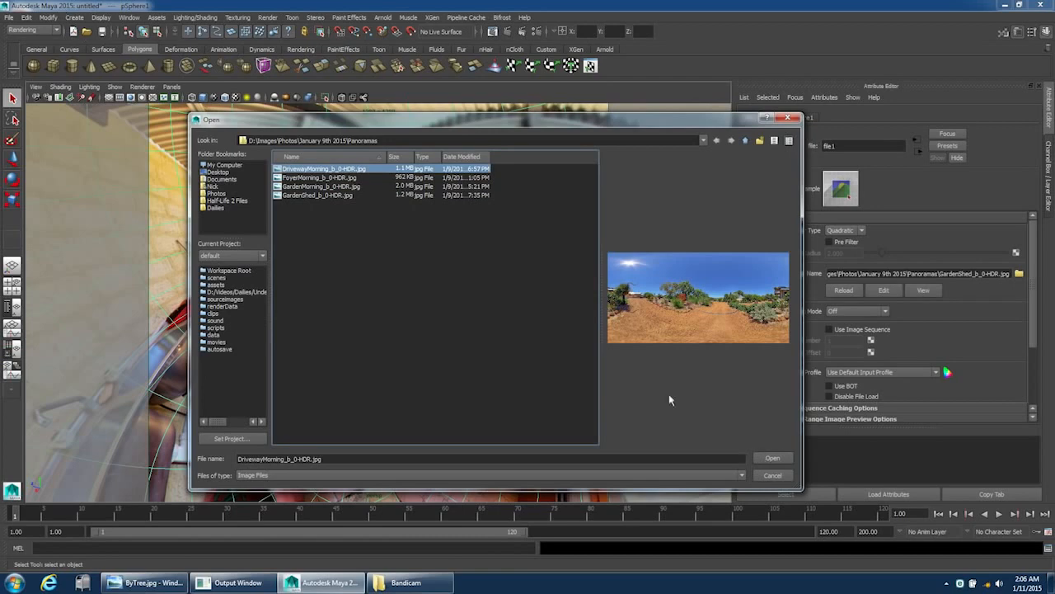
pyautogui.click(762, 460)
# Deselect everything and look around the driveway panorama towards the house and the sun.
pyautogui.click(27, 18)
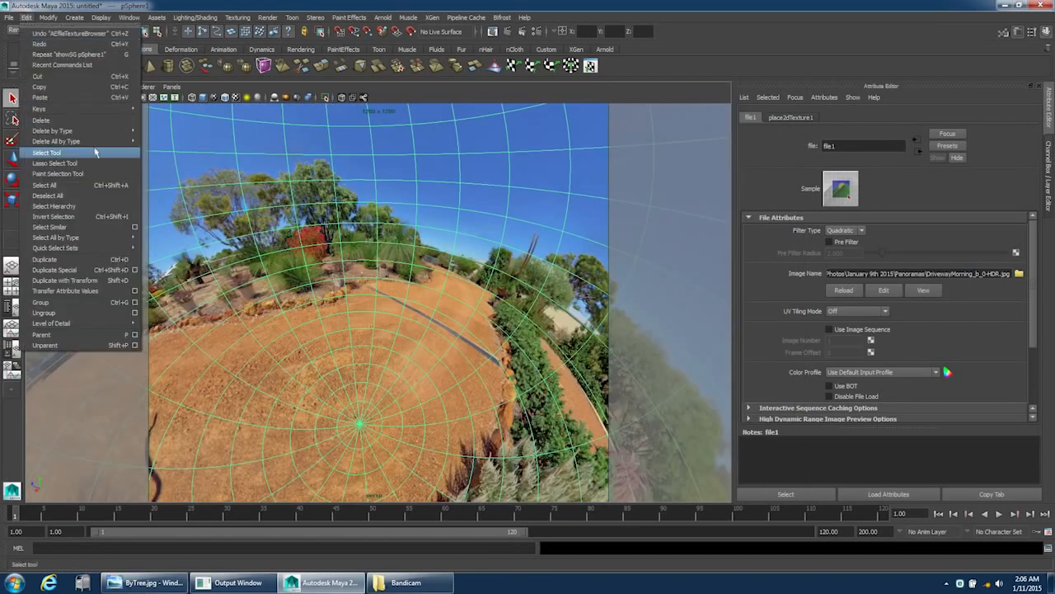
pyautogui.click(107, 198)
pyautogui.keyDown('alt'); pyautogui.moveTo(458, 266); pyautogui.dragTo(369, 247); pyautogui.keyUp('alt')
# Replace the sphere's emission color image with ByTree.jpg from the December 29th 2014 Panoramas folder.
pyautogui.click(367, 221)
pyautogui.rightClick(360, 188)
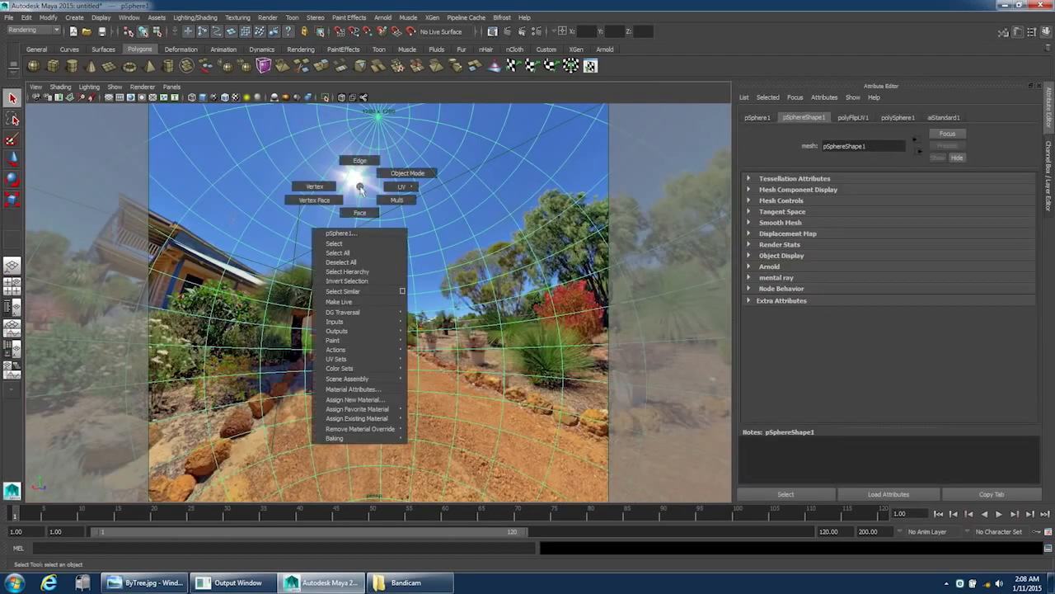
pyautogui.click(355, 388)
pyautogui.click(1015, 335)
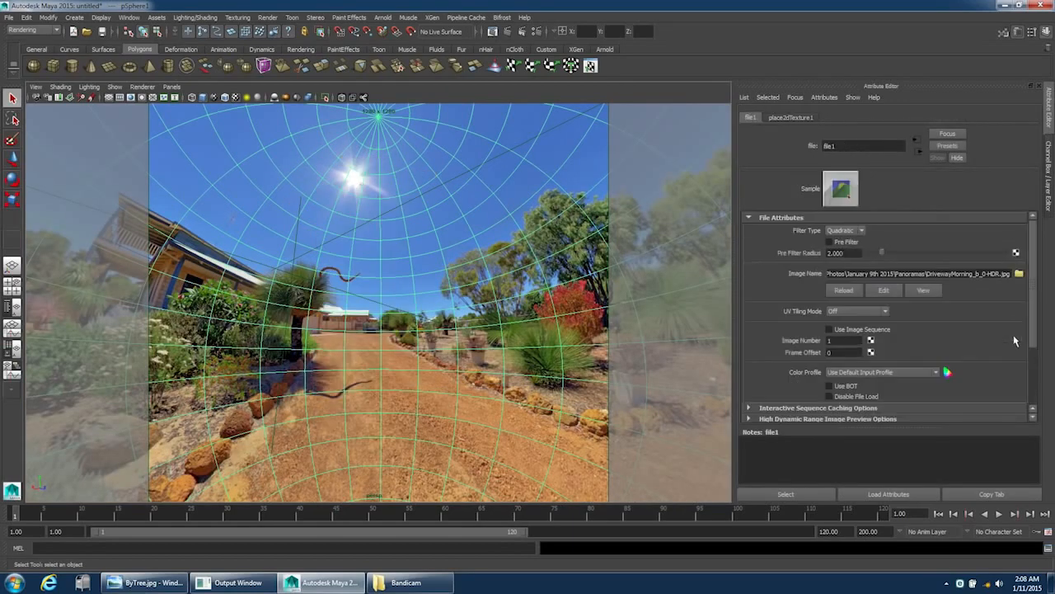
pyautogui.click(1020, 273)
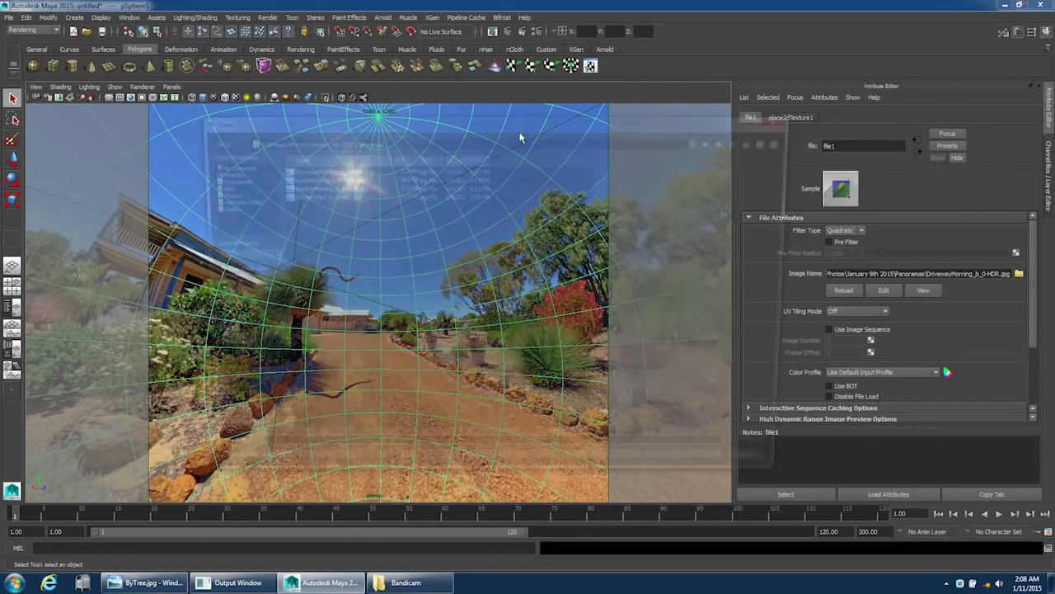
pyautogui.click(746, 141)
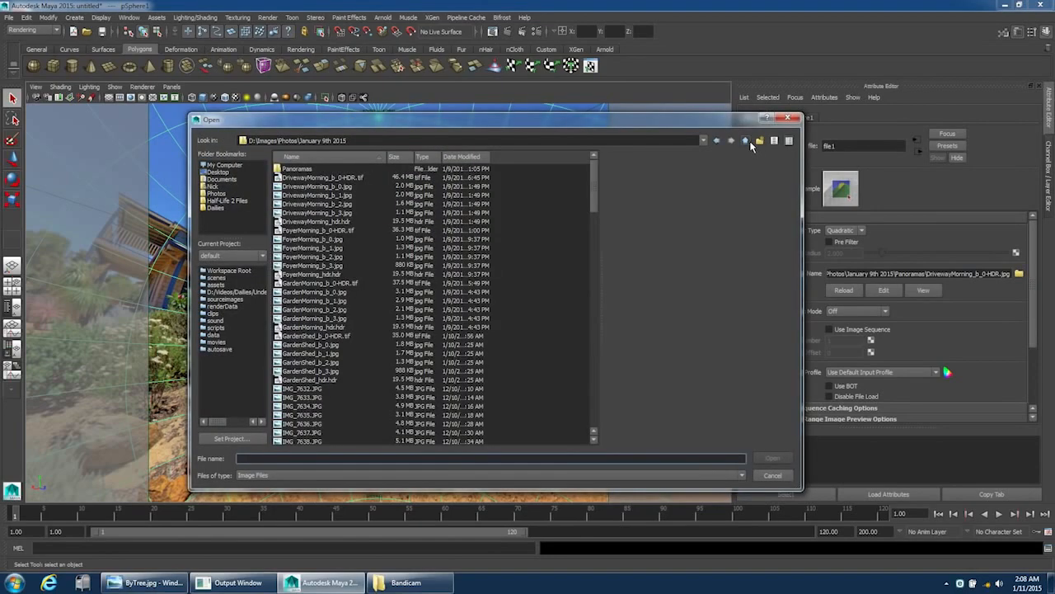
pyautogui.click(750, 141)
pyautogui.click(322, 326)
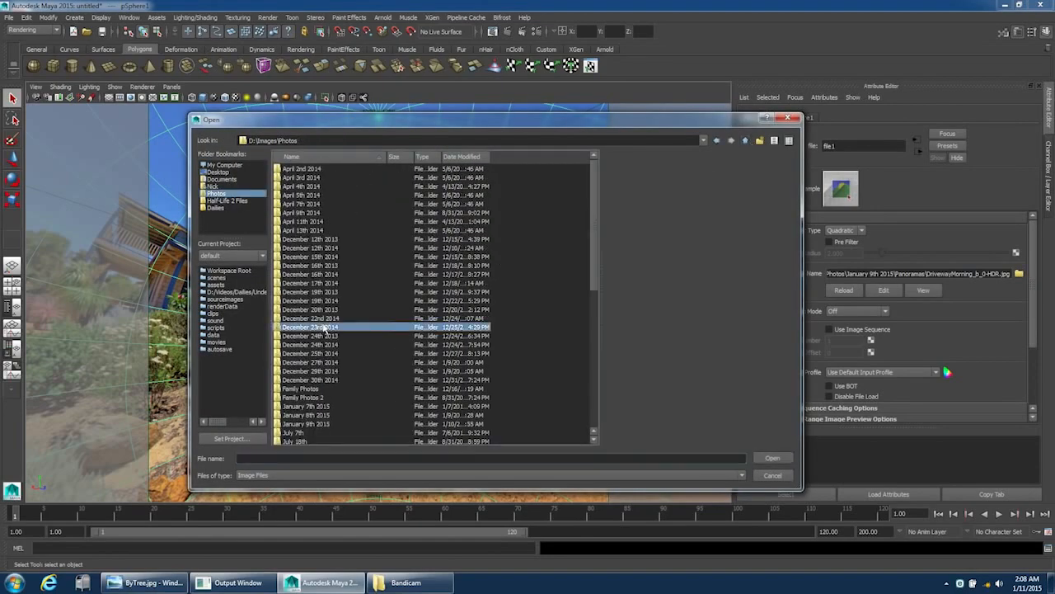
pyautogui.scroll(-2, 322, 327)
pyautogui.doubleClick(333, 320)
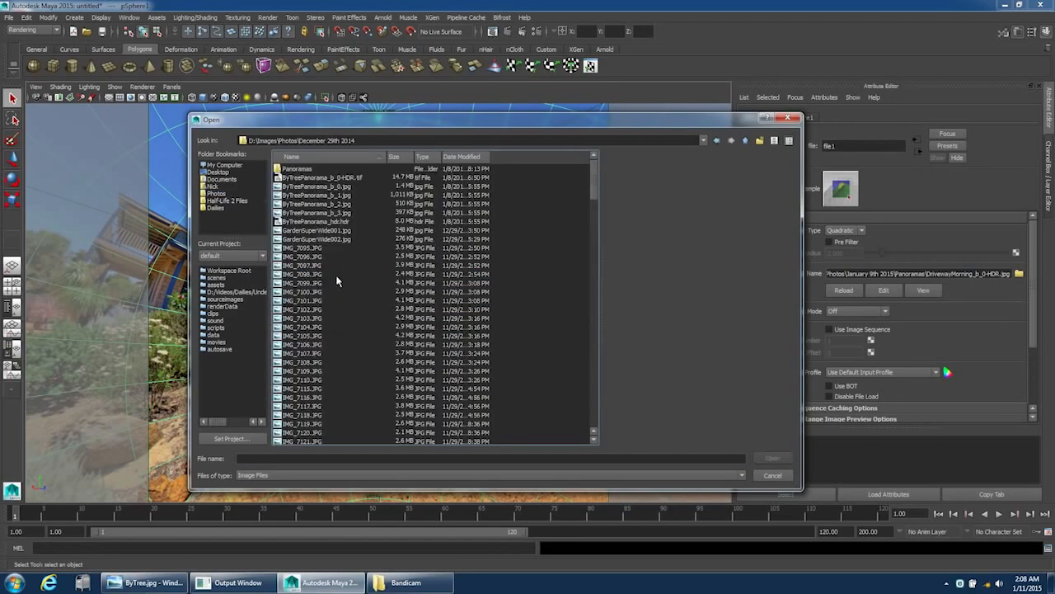
pyautogui.doubleClick(311, 169)
pyautogui.click(322, 178)
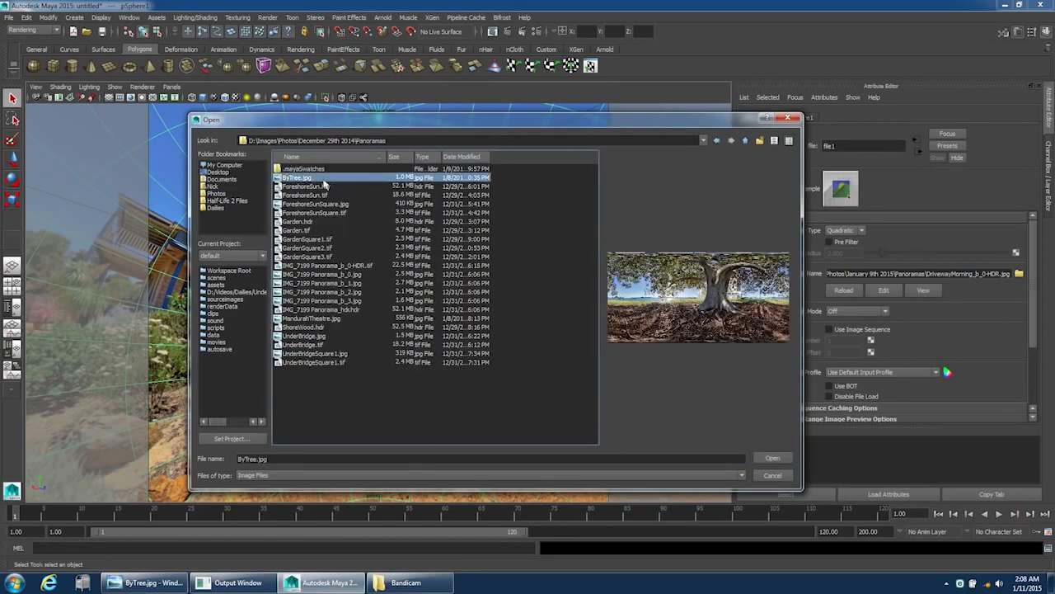
pyautogui.click(772, 458)
# Deselect everything and look around the tree panorama from inside the sphere.
pyautogui.click(28, 18)
pyautogui.click(85, 194)
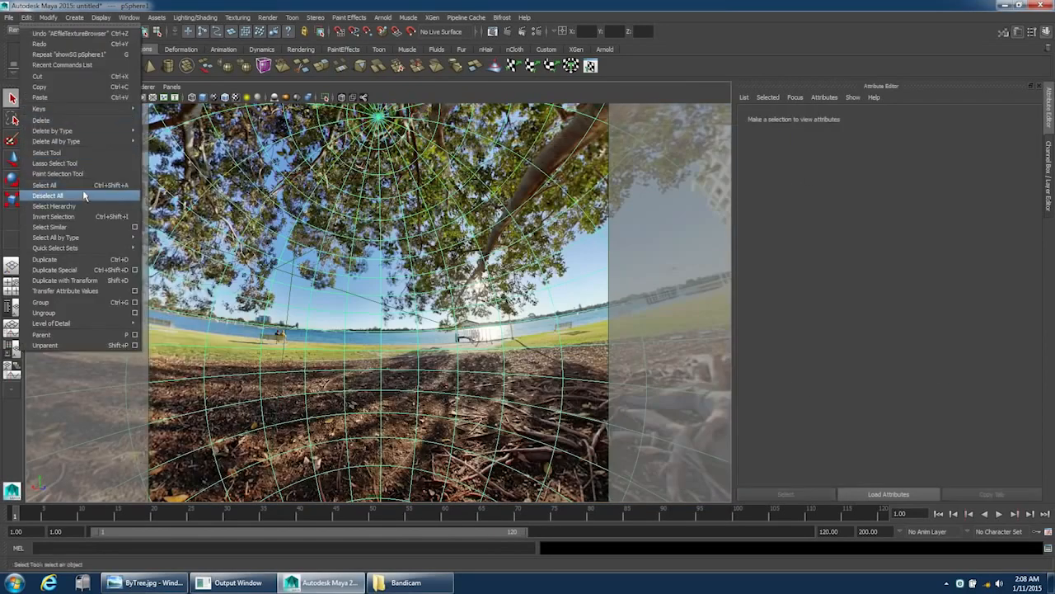
pyautogui.keyDown('alt'); pyautogui.moveTo(577, 252); pyautogui.dragTo(377, 235); pyautogui.keyUp('alt')
# Set the perspective camera's focal length to 8 and frame the tree with the lake behind it.
pyautogui.click(35, 97)
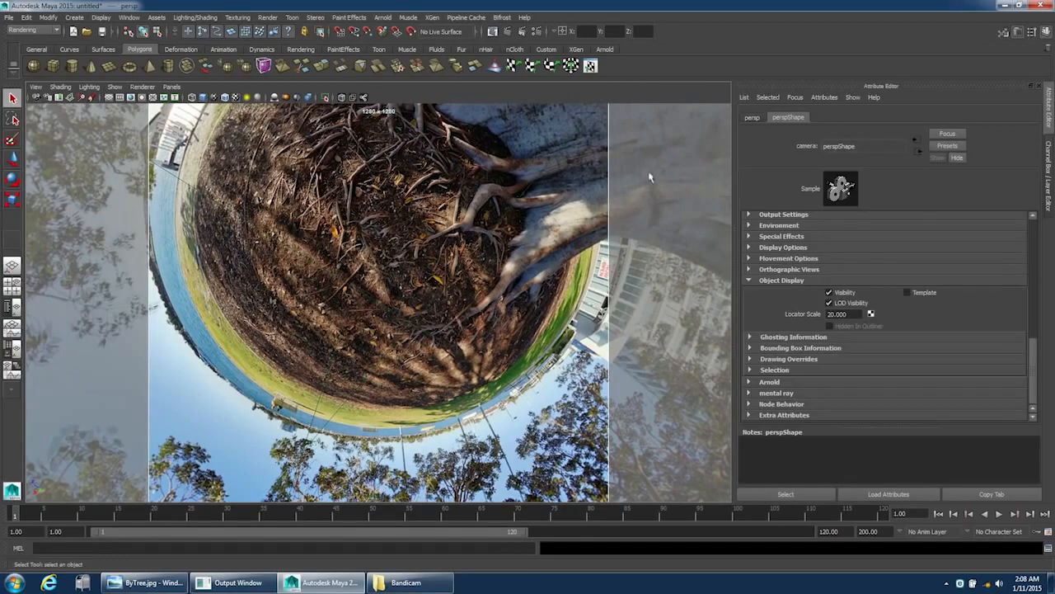
pyautogui.scroll(8, 1016, 237)
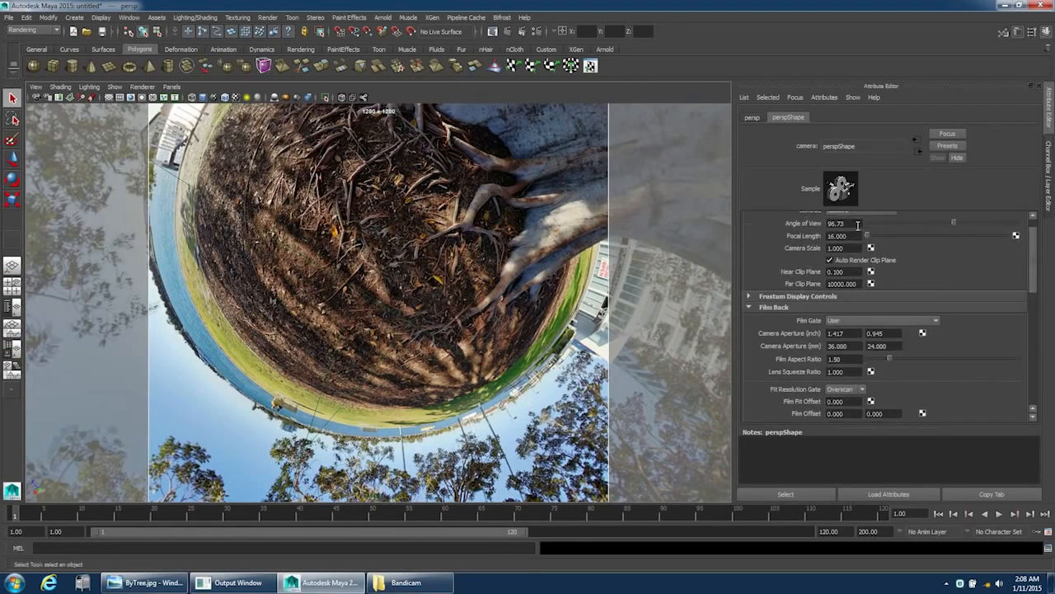
pyautogui.scroll(1, 1038, 272)
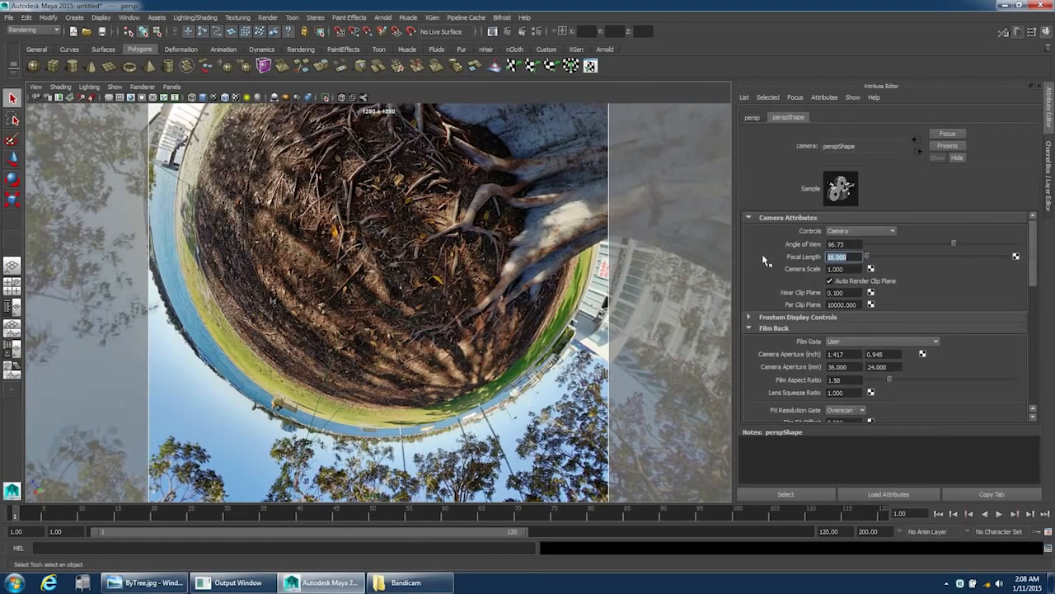
pyautogui.write('8')
pyautogui.press('Return')
pyautogui.keyDown('alt'); pyautogui.moveTo(399, 314); pyautogui.dragTo(471, 342, button='middle'); pyautogui.keyUp('alt')
pyautogui.keyDown('alt'); pyautogui.moveTo(471, 301); pyautogui.dragTo(473, 322, button='middle'); pyautogui.keyUp('alt')
pyautogui.keyDown('alt'); pyautogui.moveTo(473, 323); pyautogui.dragTo(549, 248); pyautogui.keyUp('alt')
# Set the render image height to 720 pixels in the Render Settings and close them.
pyautogui.click(535, 31)
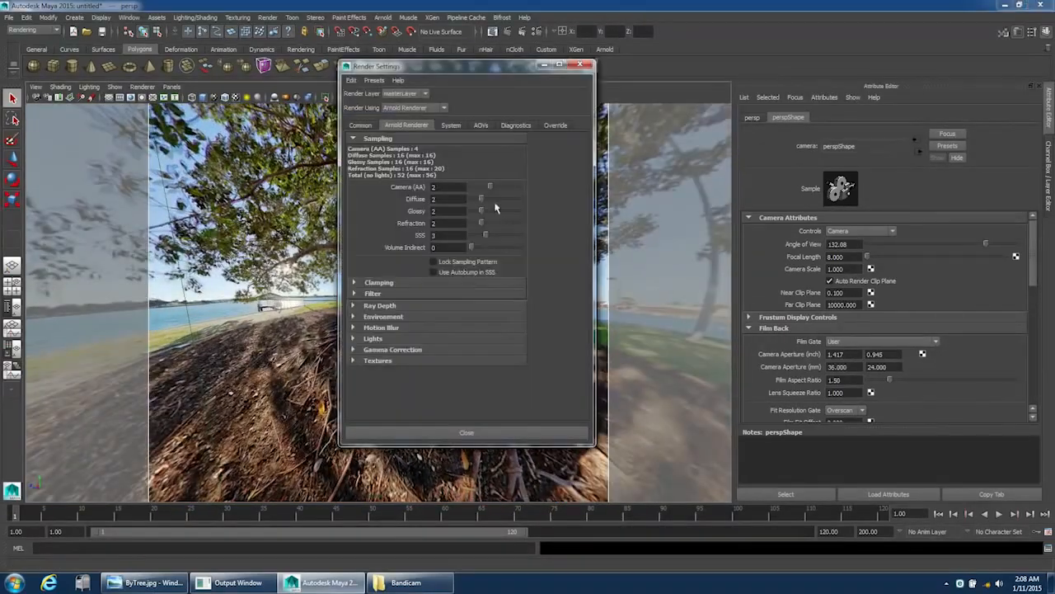
pyautogui.click(360, 124)
pyautogui.scroll(-5, 587, 252)
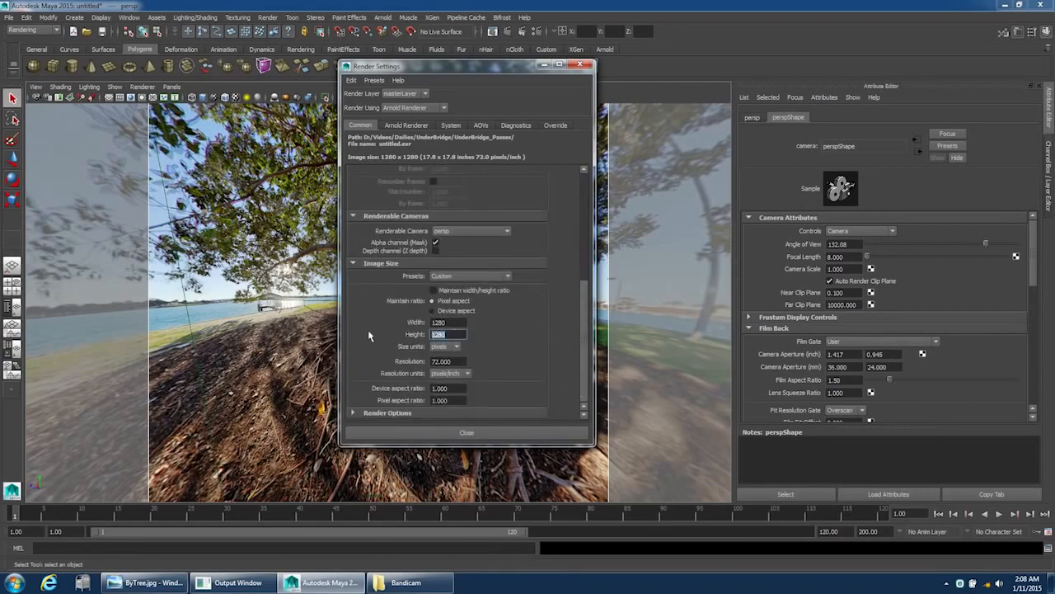
pyautogui.click(468, 432)
# Examine the tree panorama through the widescreen resolution gate from several angles around the trunk, roots and lakeshore.
pyautogui.keyDown('alt'); pyautogui.moveTo(520, 307); pyautogui.dragTo(522, 327); pyautogui.keyUp('alt')
pyautogui.keyDown('alt'); pyautogui.moveTo(476, 265); pyautogui.dragTo(470, 282); pyautogui.keyUp('alt')
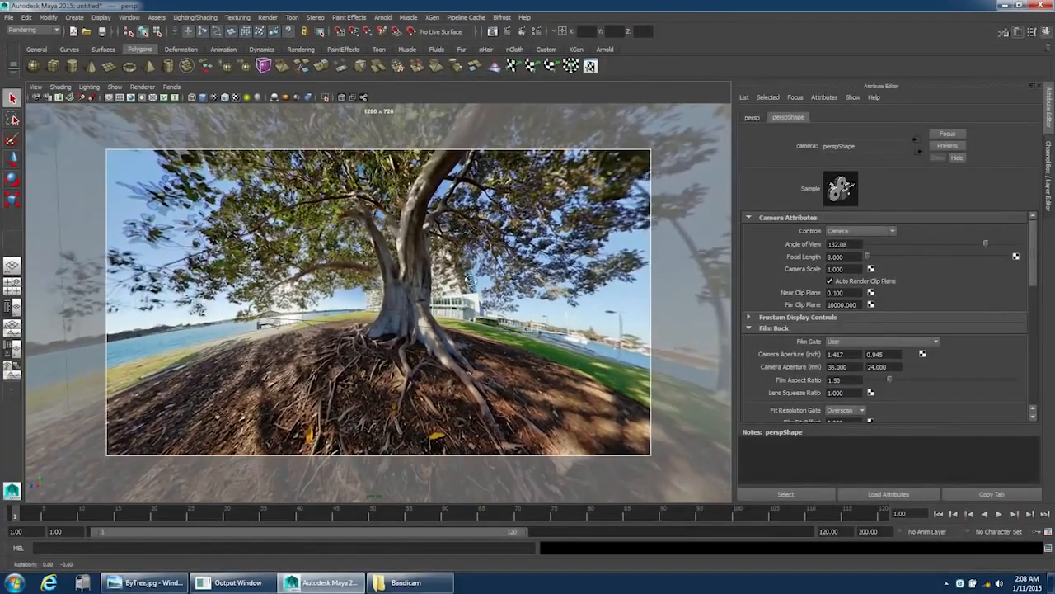
pyautogui.keyDown('alt'); pyautogui.moveTo(470, 282); pyautogui.dragTo(467, 267, button='middle'); pyautogui.keyUp('alt')
pyautogui.keyDown('alt'); pyautogui.moveTo(467, 267); pyautogui.dragTo(635, 273); pyautogui.keyUp('alt')
pyautogui.keyDown('alt'); pyautogui.moveTo(639, 192); pyautogui.dragTo(620, 198); pyautogui.keyUp('alt')
pyautogui.keyDown('alt'); pyautogui.moveTo(558, 311); pyautogui.dragTo(552, 285, button='middle'); pyautogui.keyUp('alt')
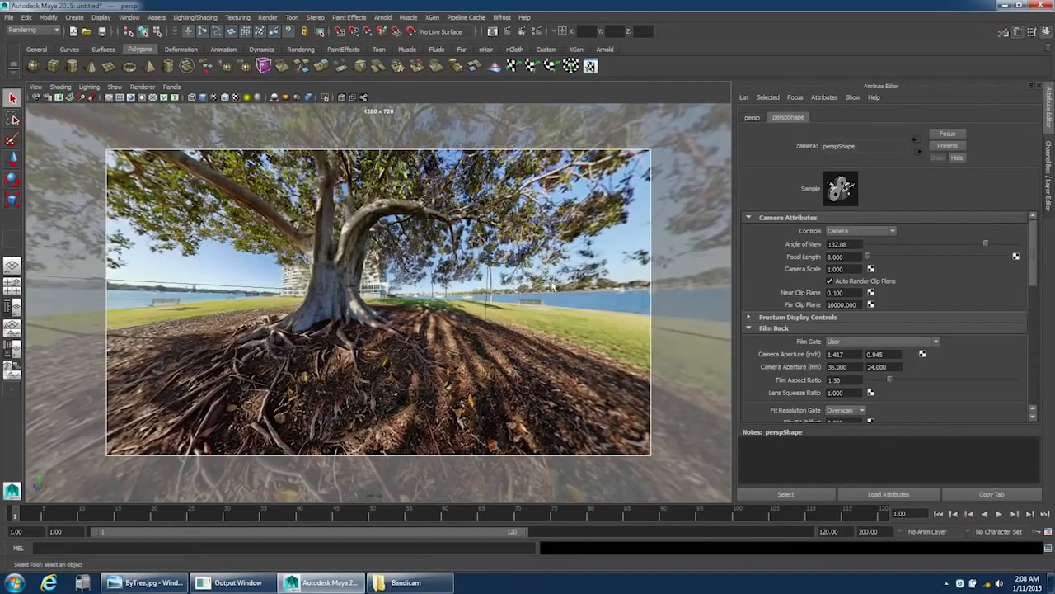
pyautogui.keyDown('alt'); pyautogui.moveTo(452, 264); pyautogui.dragTo(431, 304); pyautogui.keyUp('alt')
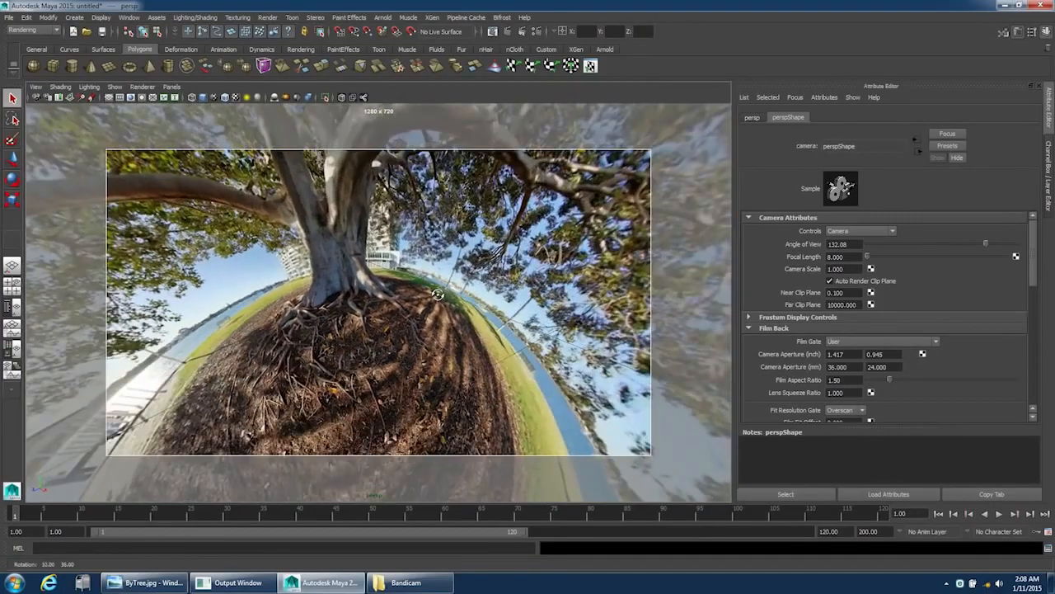
pyautogui.keyDown('alt'); pyautogui.moveTo(431, 303); pyautogui.dragTo(427, 280, button='middle'); pyautogui.keyUp('alt')
pyautogui.keyDown('alt'); pyautogui.moveTo(427, 280); pyautogui.dragTo(467, 258); pyautogui.keyUp('alt')
pyautogui.keyDown('alt'); pyautogui.moveTo(467, 258); pyautogui.dragTo(469, 265, button='right'); pyautogui.keyUp('alt')
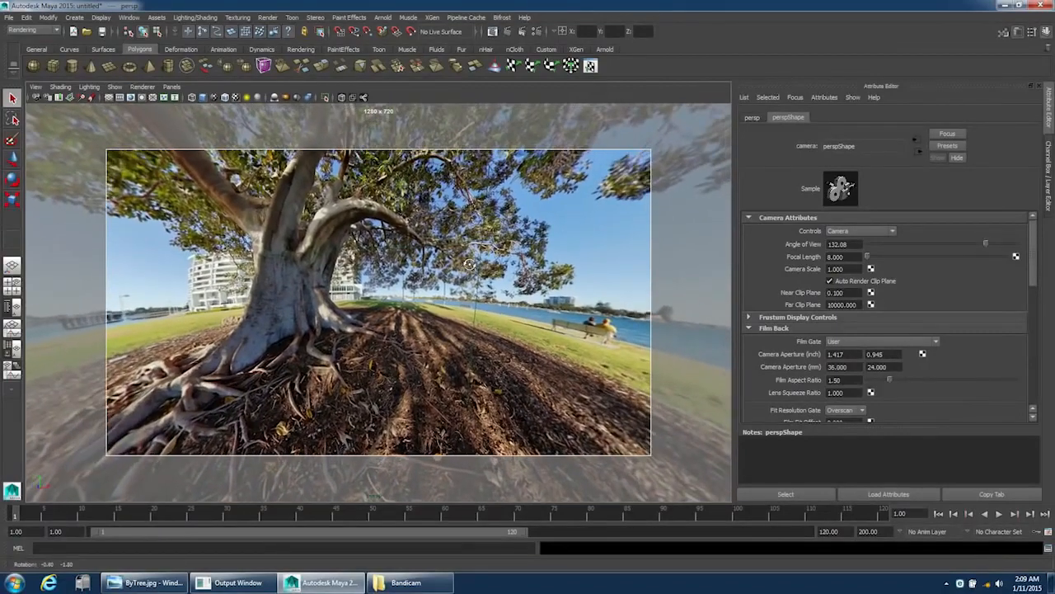